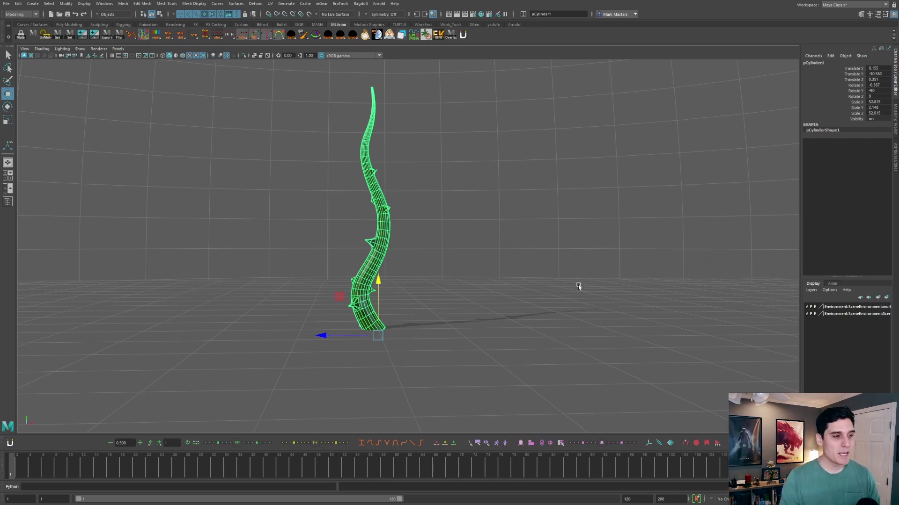
Step: Examine the thorny vine mesh from several angles before deforming it
left_click_drag(508, 279, 474, 287, "alt")
left_click(502, 237)
left_click(275, 245)
key("f")
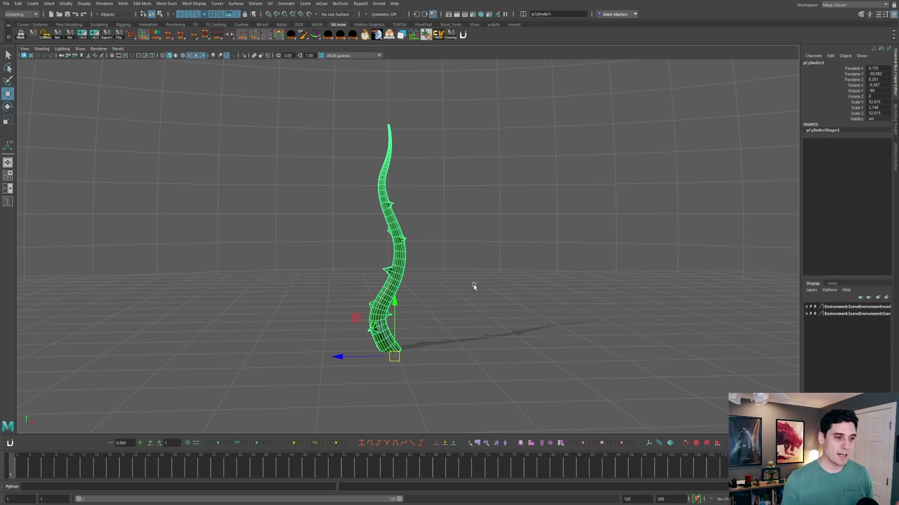
left_click_drag(493, 312, 472, 317, "alt")
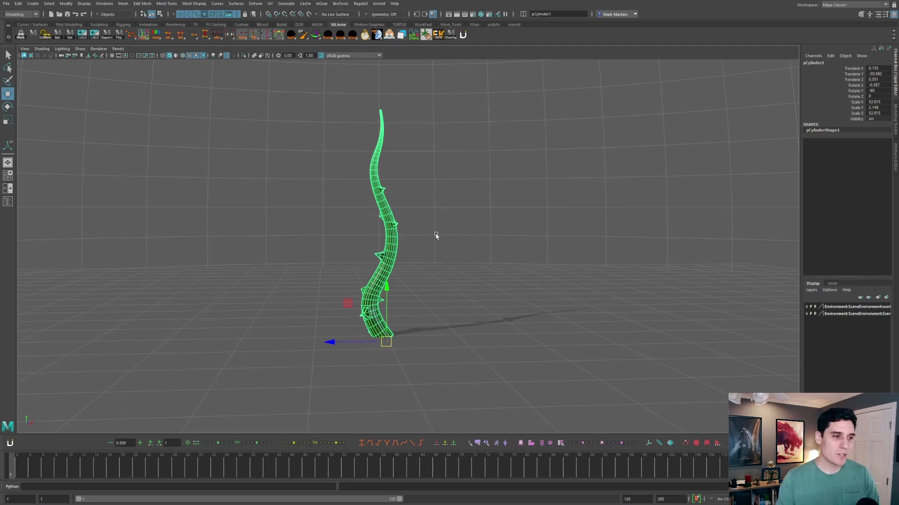
mouse_move(475, 280)
left_mouse_down("alt")
mouse_move(477, 251)
mouse_move(459, 267)
mouse_move(468, 274)
left_mouse_up("alt")
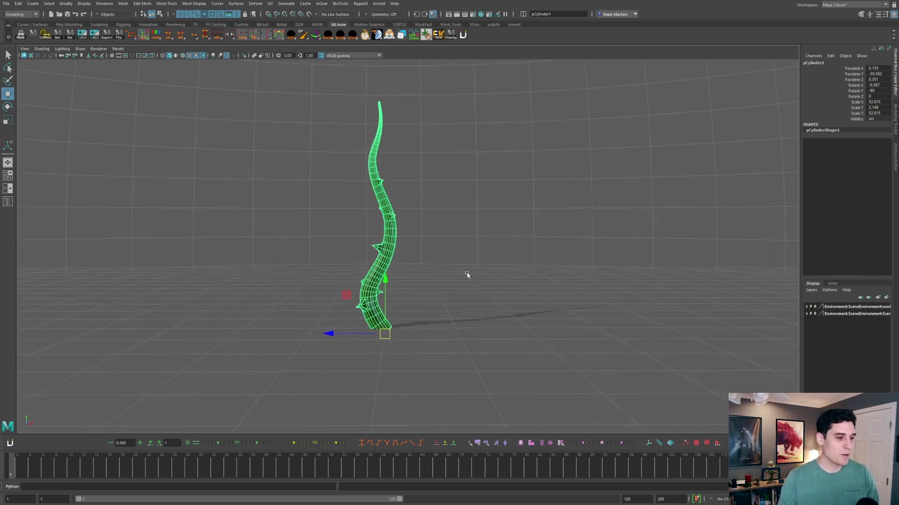
left_click_drag(129, 461, 12, 461)
left_click_drag(374, 345, 451, 255, "alt")
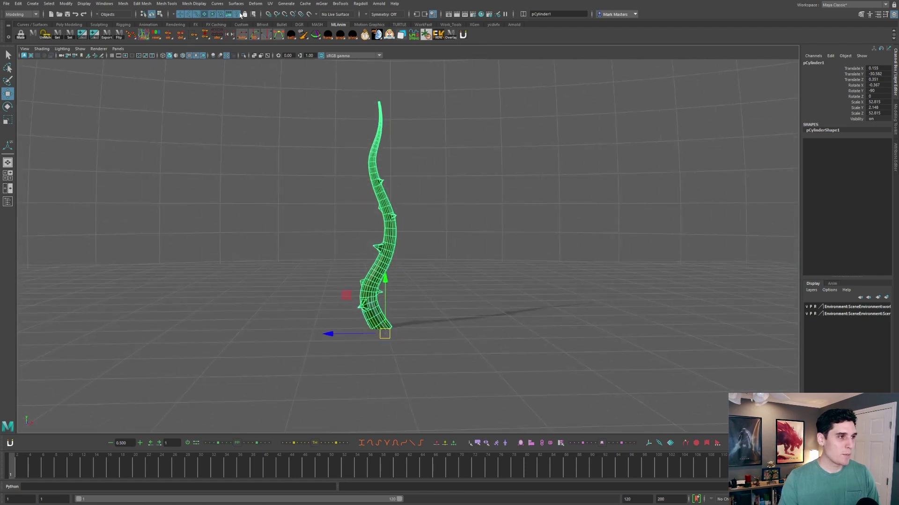
Step: Add a nonlinear Twist deformer to the vine mesh
left_click(255, 4)
mouse_move(293, 116)
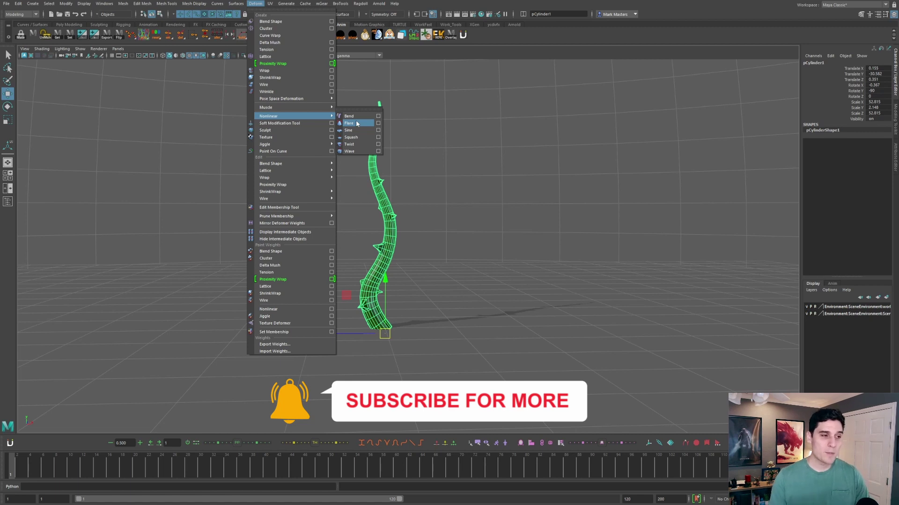
left_click(363, 145)
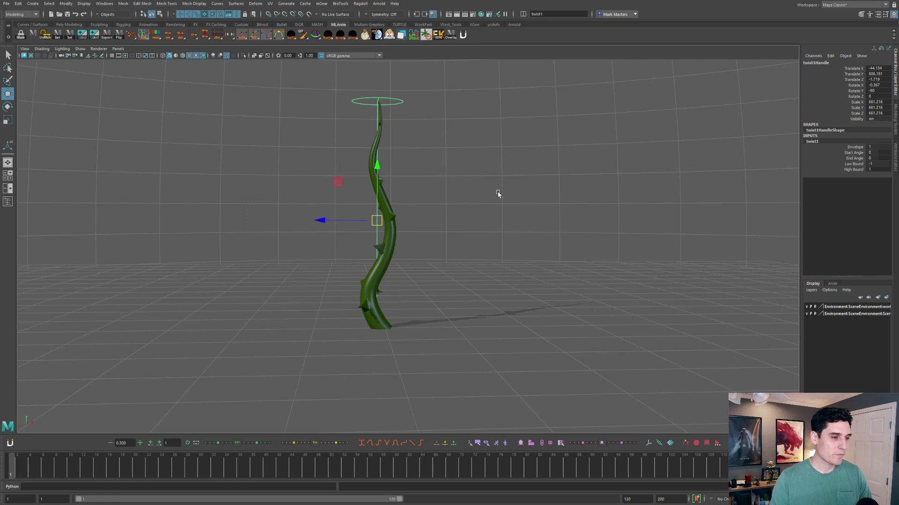
left_click_drag(520, 193, 534, 192, "alt")
Step: Set the twist deformer's Start Angle to 500
left_click(853, 153)
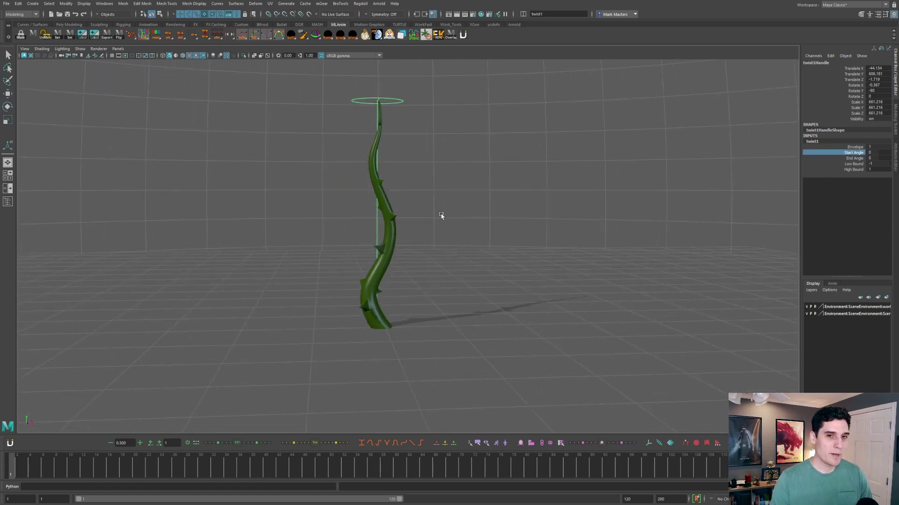
middle_click_drag(545, 207, 759, 199)
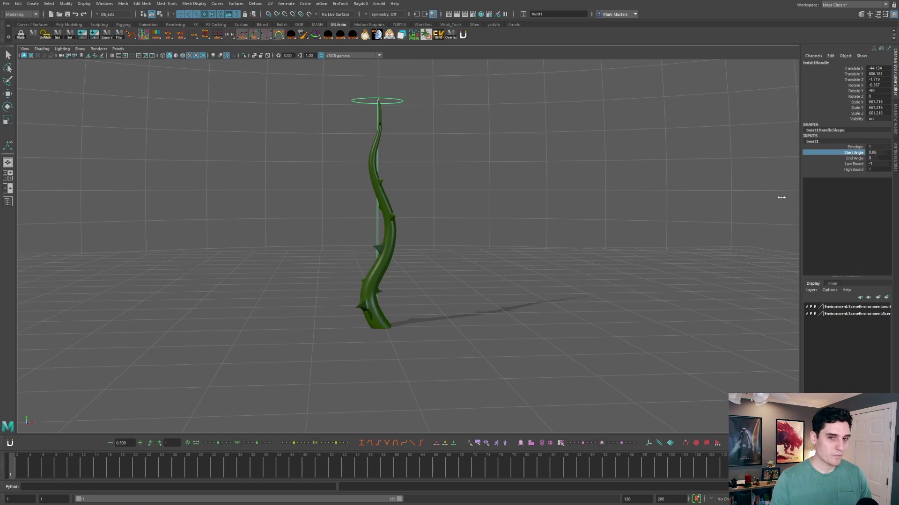
middle_click_drag(477, 209, 762, 179)
left_click(878, 148)
left_click(874, 152)
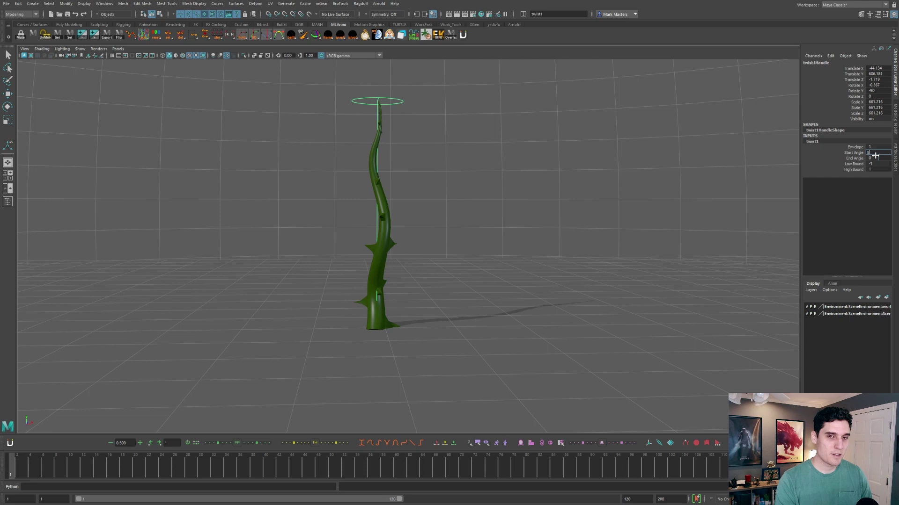
key("Return")
Step: Examine how the twist deformer affects the vine's shape from different angles
left_click_drag(680, 200, 546, 237, "alt")
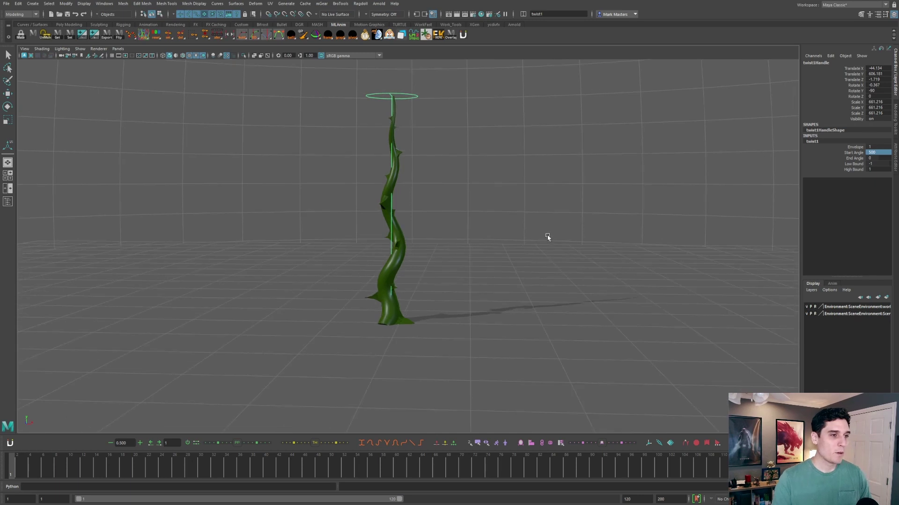
mouse_move(525, 228)
left_mouse_down("alt")
mouse_move(515, 226)
mouse_move(521, 230)
left_mouse_up("alt")
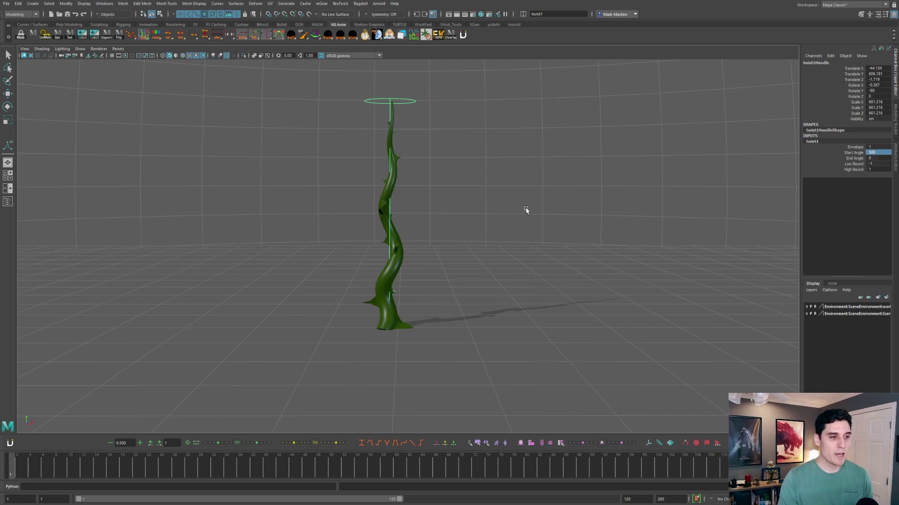
left_click_drag(507, 222, 473, 249, "alt")
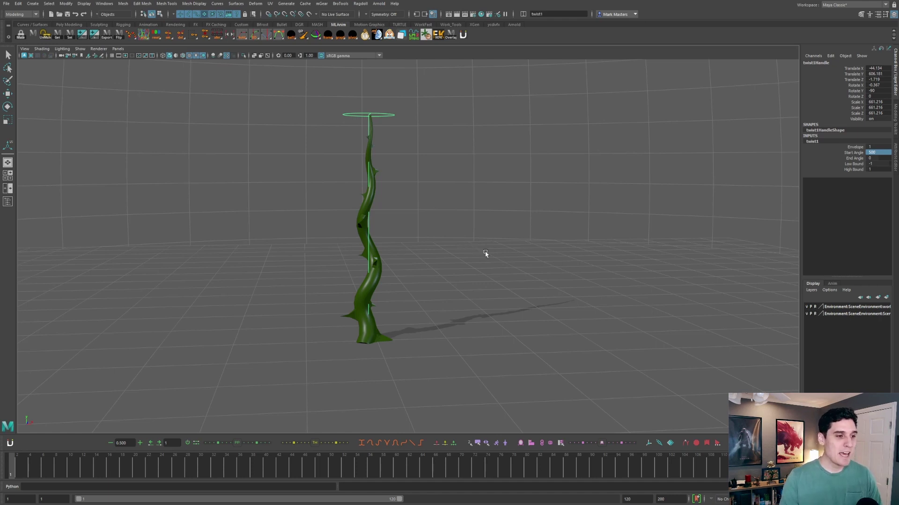
mouse_move(484, 249)
left_mouse_down("alt")
mouse_move(511, 247)
mouse_move(538, 264)
mouse_move(451, 276)
mouse_move(505, 279)
mouse_move(512, 253)
mouse_move(588, 257)
mouse_move(517, 261)
mouse_move(525, 268)
mouse_move(579, 252)
mouse_move(472, 257)
mouse_move(482, 263)
left_mouse_up("alt")
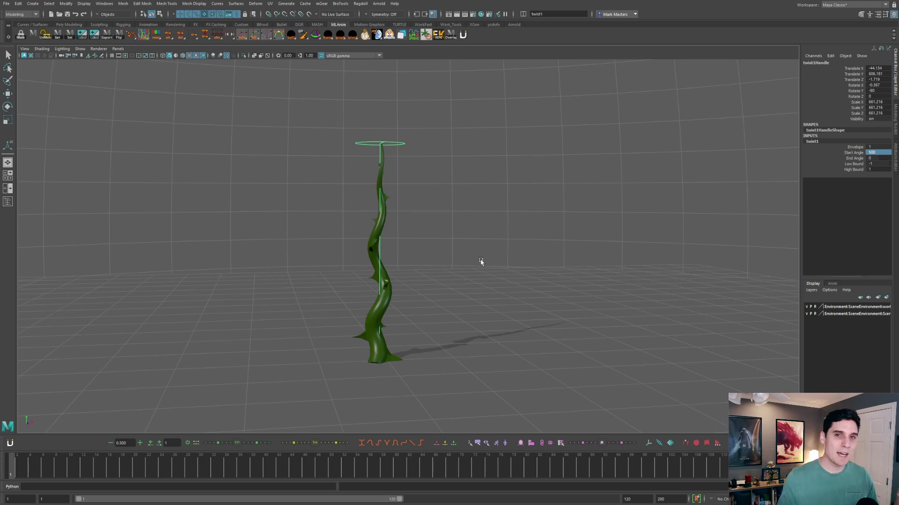
left_click_drag(524, 244, 467, 253, "alt")
key("w")
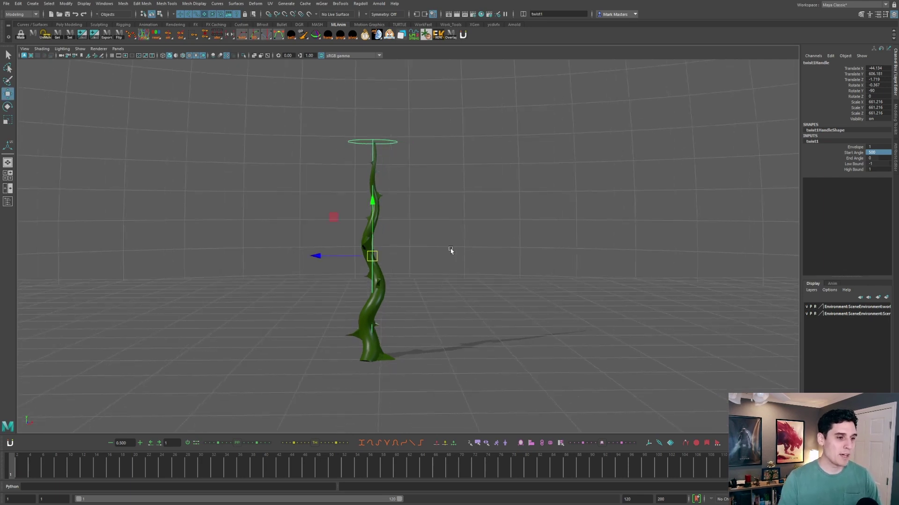
left_click_drag(523, 222, 516, 221, "alt")
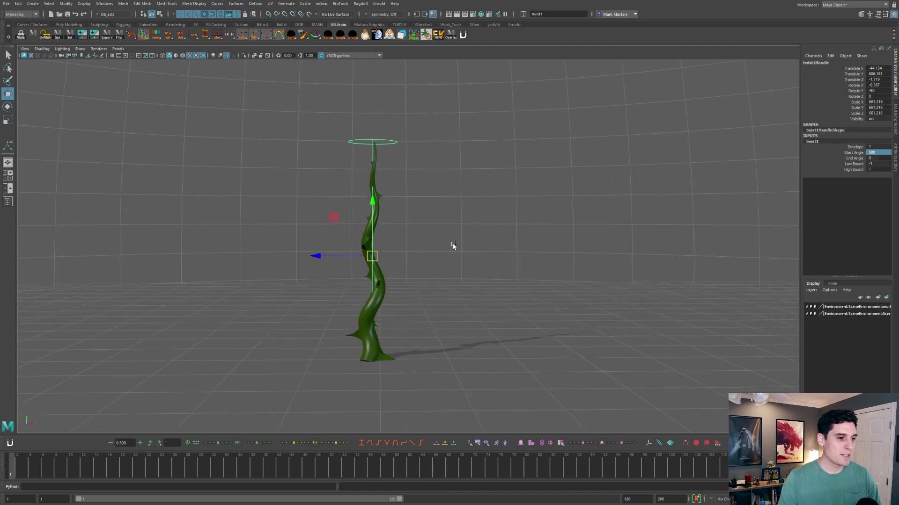
Step: Try moving the vine mesh vertically through the twist deformer and undo the move
left_click(454, 245)
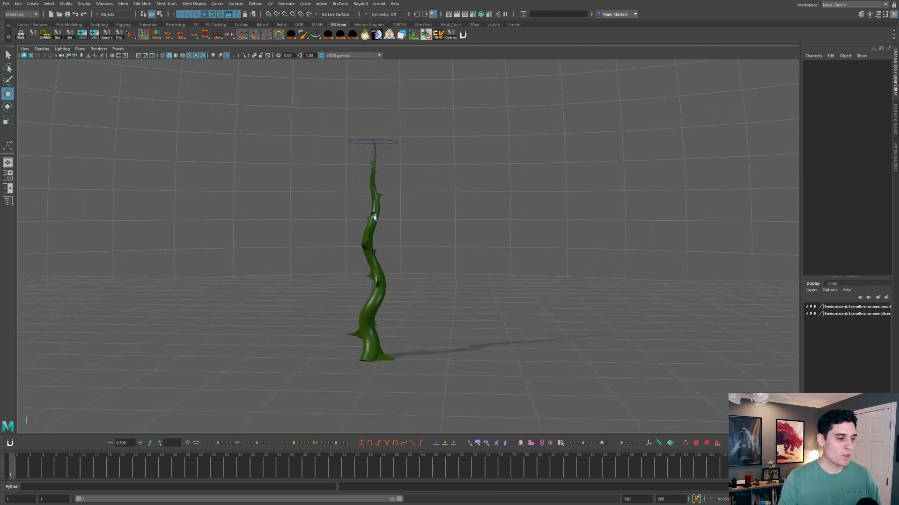
left_click(383, 216)
left_click_drag(486, 243, 477, 222, "alt")
left_click_drag(396, 240, 401, 283)
key("ctrl+z")
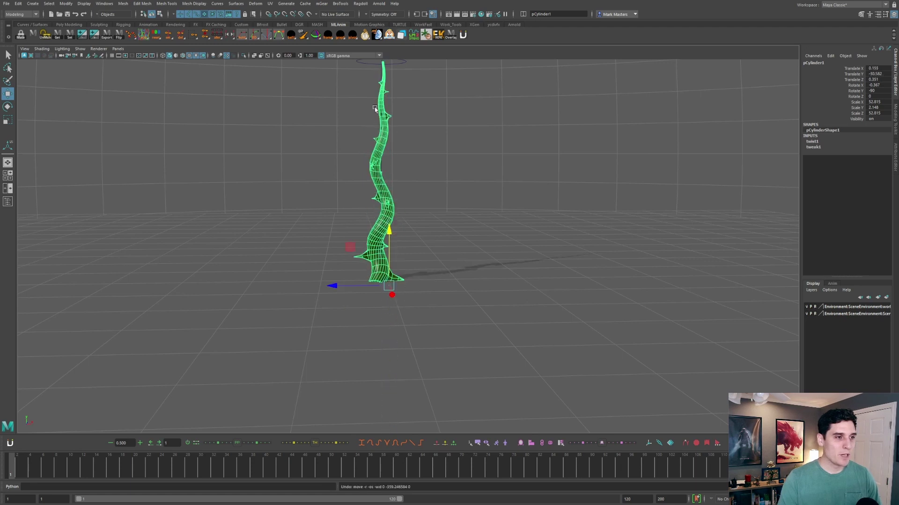
Step: Select the twist deformer's handle and show its twist1 attributes
left_click(382, 109)
left_click(811, 142)
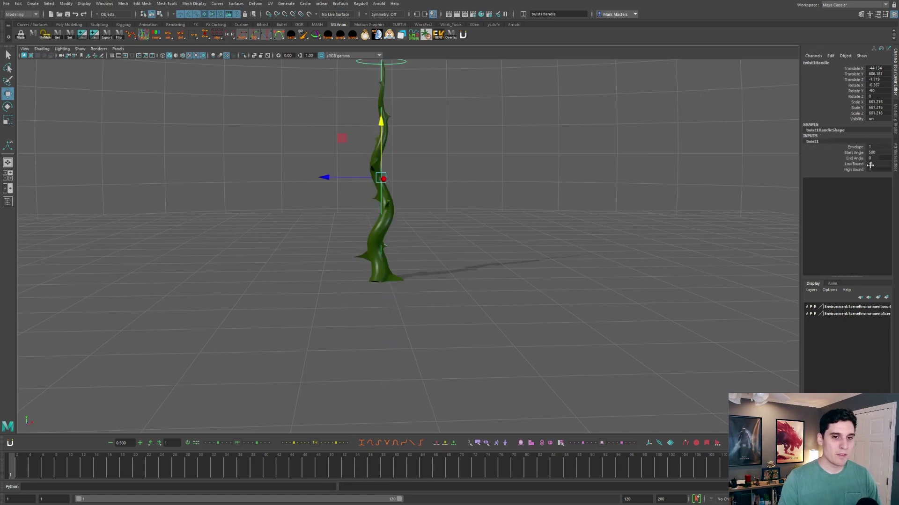
left_click_drag(659, 168, 681, 227, "alt")
Step: Try different End Angle values on the twist deformer and undo the changes
left_click(855, 159)
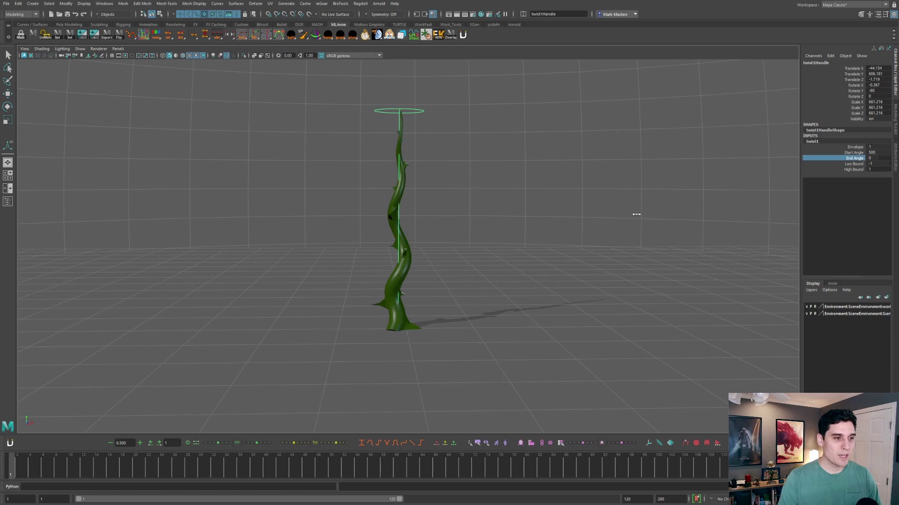
key("ctrl+z")
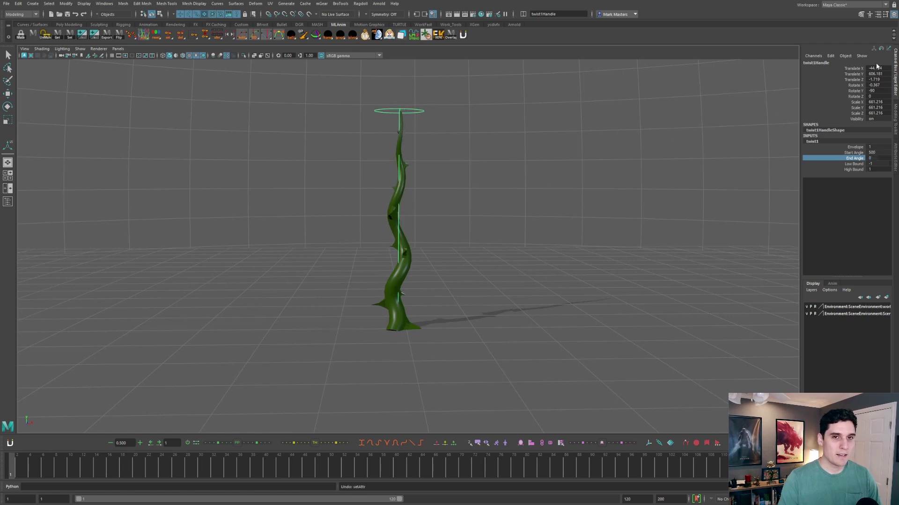
middle_click_drag(608, 146, 124, 194)
key("ctrl+z")
Step: Try changing the twist deformer's Low Bound and High Bound, and revert both values
left_click(855, 165)
middle_click_drag(604, 204, 690, 209)
key("ctrl+z")
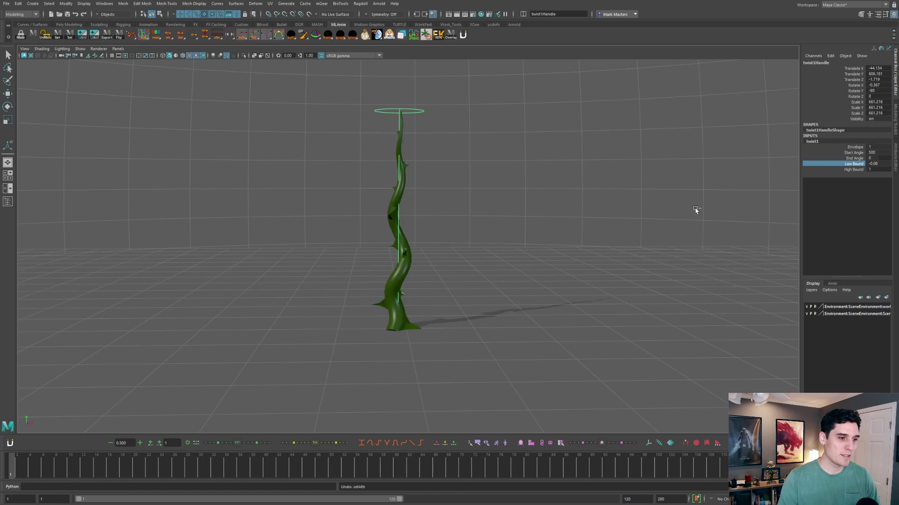
left_click(854, 169)
mouse_move(593, 231)
middle_mouse_down()
mouse_move(612, 231)
mouse_move(578, 231)
mouse_move(618, 226)
mouse_move(581, 223)
middle_mouse_up()
left_click_drag(639, 221, 673, 211, "alt")
Step: Test the twist deformer's End Angle once more and undo the change
left_click(841, 158)
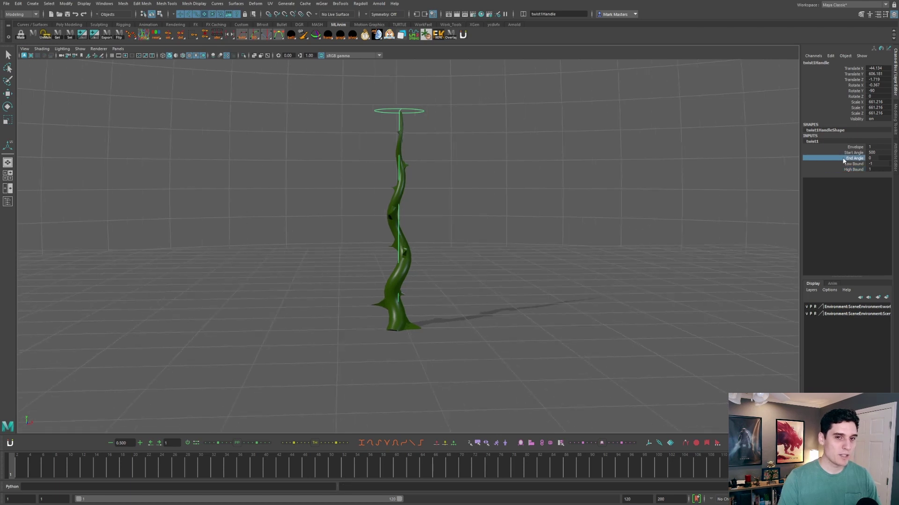
middle_click_drag(596, 218, 459, 226)
key("ctrl+z")
left_click_drag(756, 170, 752, 168, "alt")
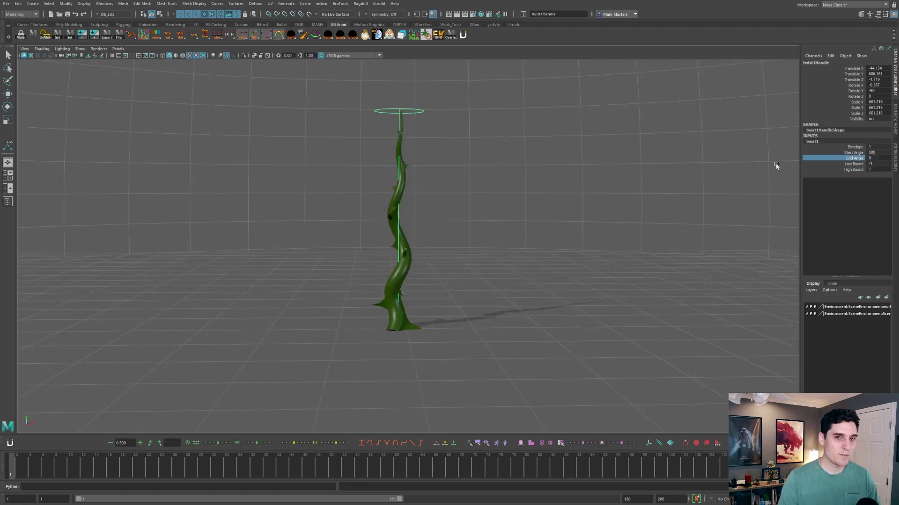
Step: Increase the twist deformer's Start Angle to about 530
left_click(842, 152)
middle_click_drag(640, 241, 383, 257)
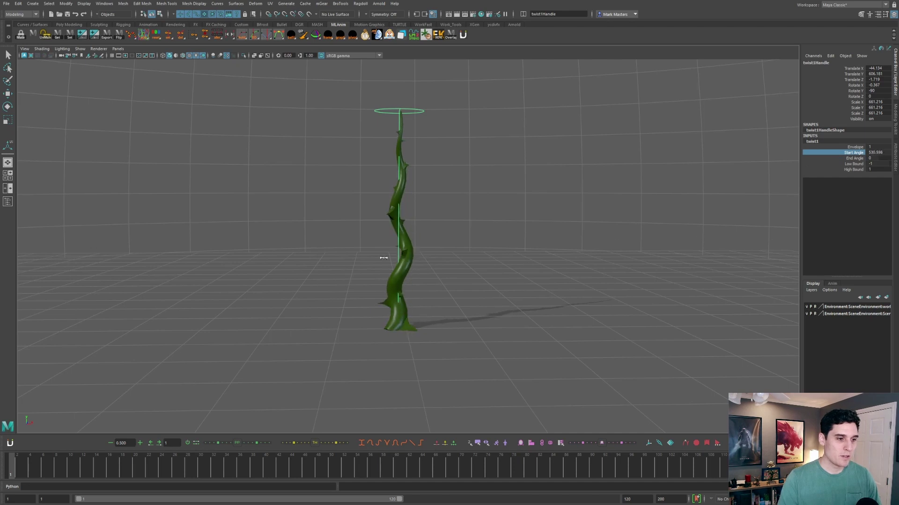
left_click_drag(481, 254, 493, 249, "alt")
Step: Try other End Angle and Start Angle values on the twist deformer and undo them
left_click(847, 158)
middle_click_drag(708, 212, 333, 228)
middle_click_drag(492, 227, 565, 236)
key("ctrl+z")
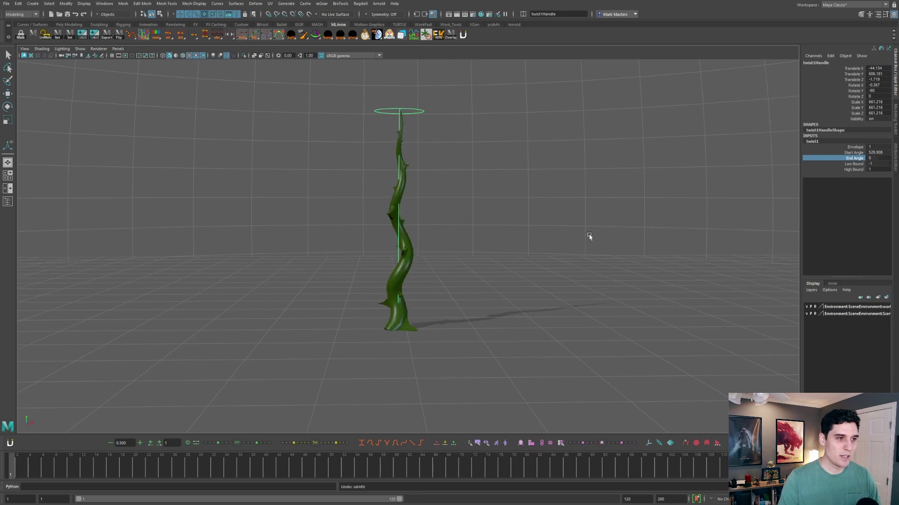
left_click(853, 152)
middle_click_drag(632, 250, 832, 222)
key("ctrl+z")
Step: Set the twist deformer's End Angle to about 66 and select the vine mesh with the Move tool
left_click(853, 158)
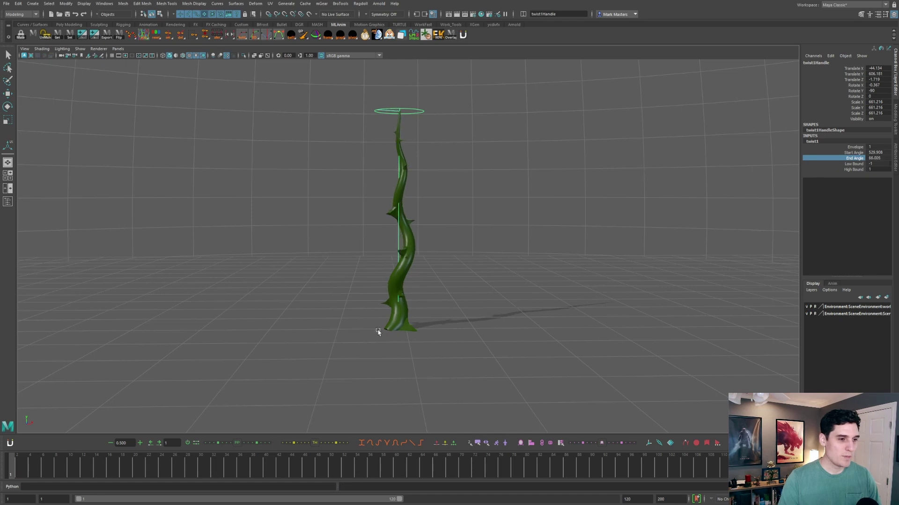
left_click(335, 355)
key("w")
left_click(411, 270)
Step: Try moving the vine mesh down and up through the stationary twist deformer and undo the moves
left_click_drag(406, 289, 394, 369)
middle_click_drag(394, 370, 391, 265)
key("ctrl+z")
left_click_drag(391, 265, 406, 365)
middle_click_drag(405, 367, 409, 388)
key("ctrl+z")
key("ctrl+z")
key("ctrl+z")
Step: Key the vine mesh below the ground at frame 1, Translate Y about -1351, and raised above the ground at about frame 32
right_click_drag(320, 330, 401, 310, "alt")
left_click_drag(406, 284, 445, 325)
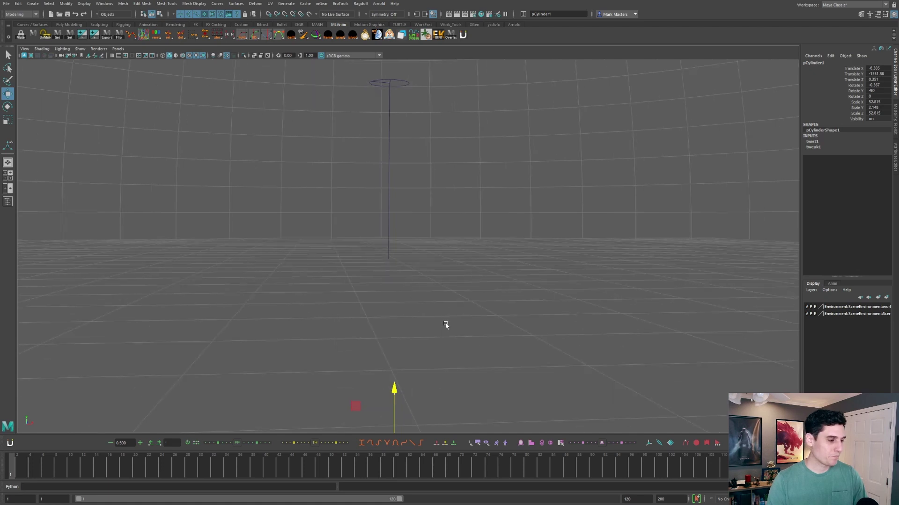
left_click_drag(485, 276, 478, 279, "alt")
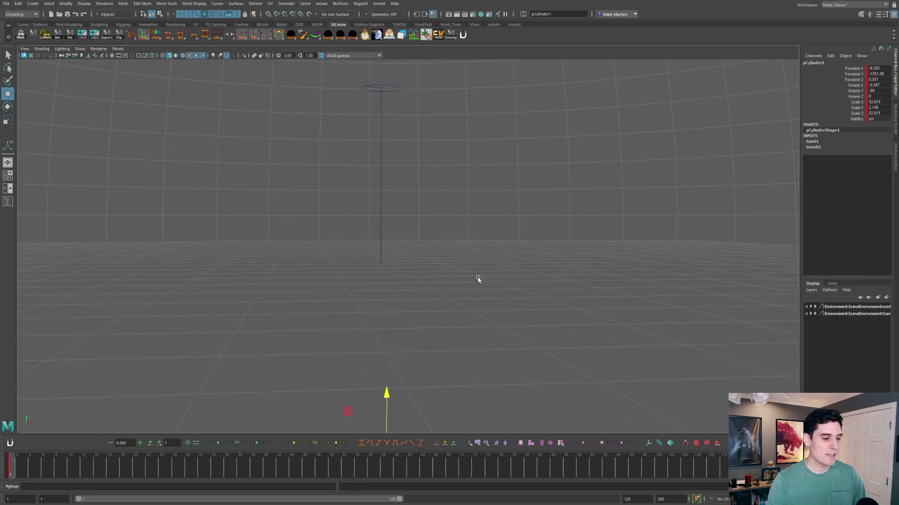
left_click_drag(60, 464, 214, 466)
left_click_drag(399, 359, 426, 260)
Step: Play back the vine's rising animation from the start and examine how it twists as it emerges
left_click_drag(184, 467, 9, 459)
key("alt+v")
left_click(539, 228)
left_click(28, 461)
left_click_drag(515, 294, 383, 315, "alt")
left_click(25, 466)
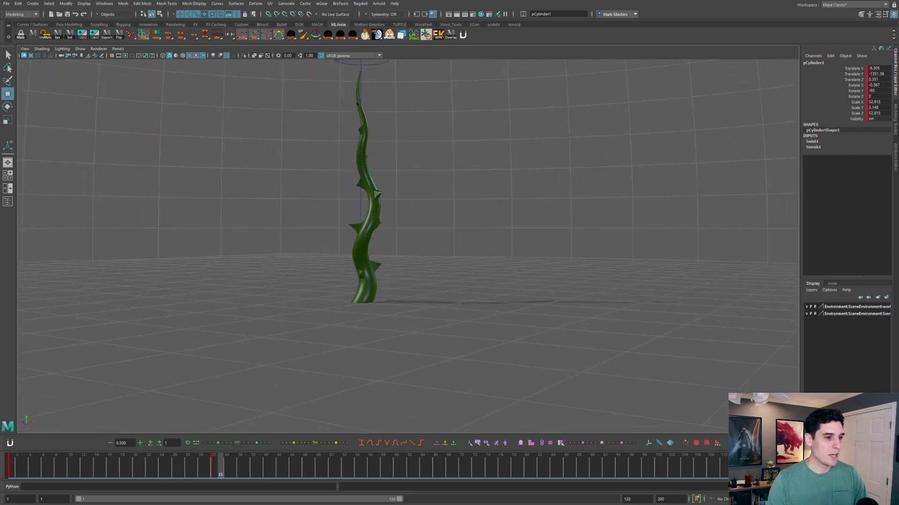
key("alt+v")
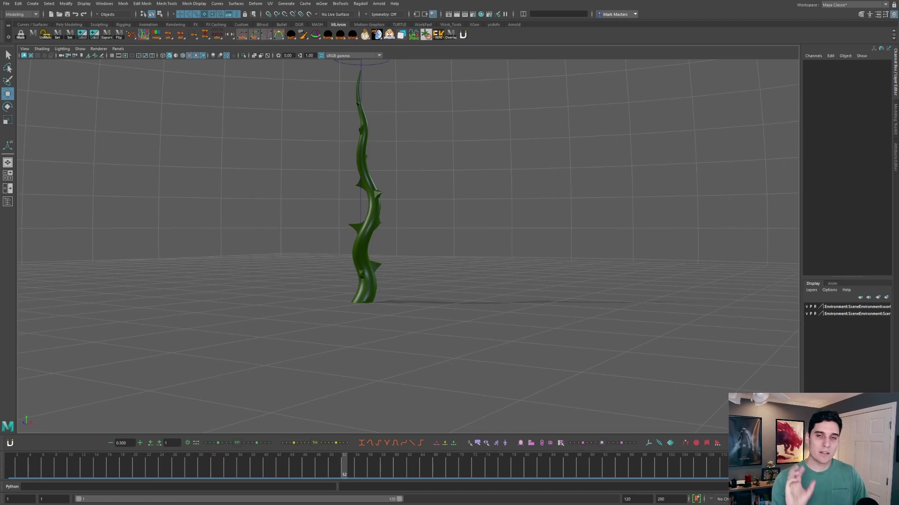
left_click_drag(477, 373, 490, 370, "alt")
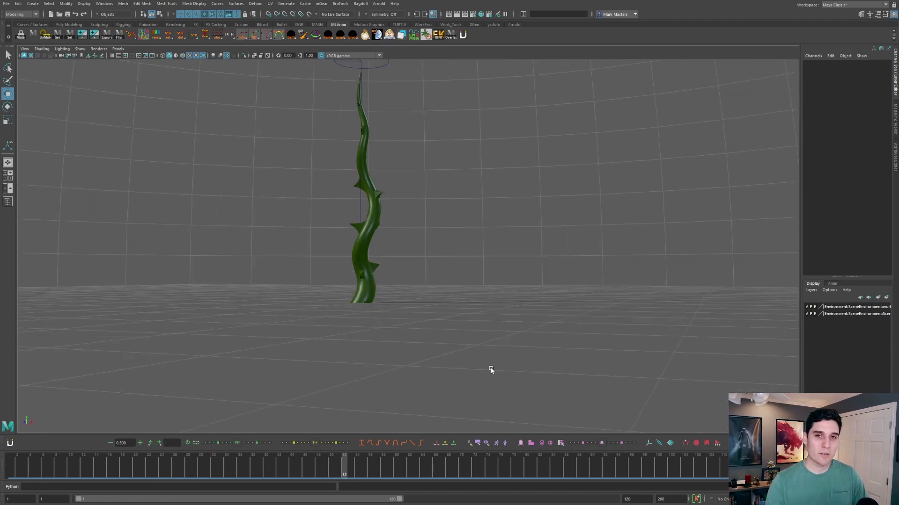
left_click_drag(193, 461, 12, 461)
key("alt+v")
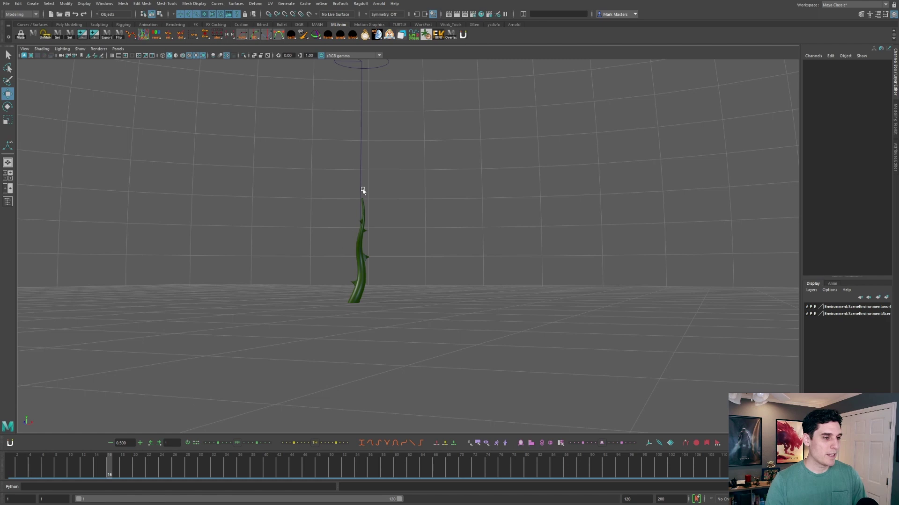
Step: Select the twist handle and try changing its Start Angle with the vine partly emerged
left_click(359, 184)
left_click_drag(349, 208, 551, 188, "alt")
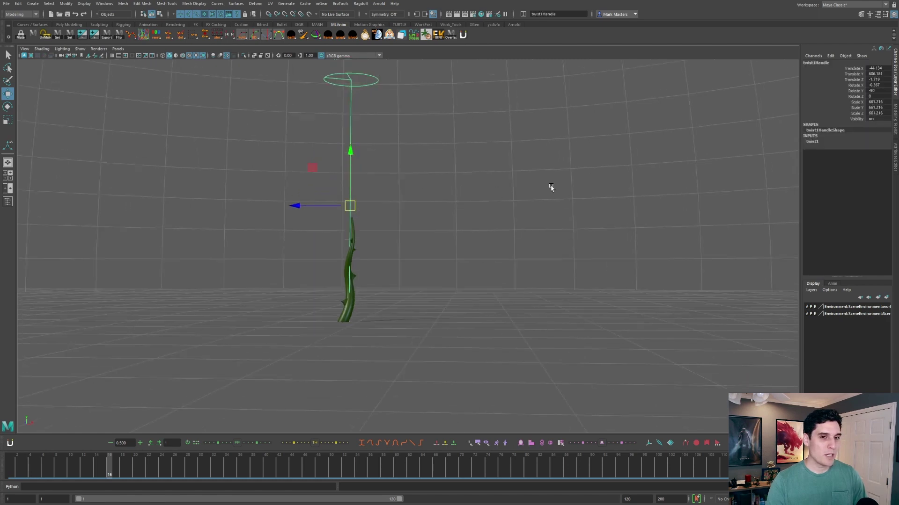
left_click(805, 141)
left_click(853, 153)
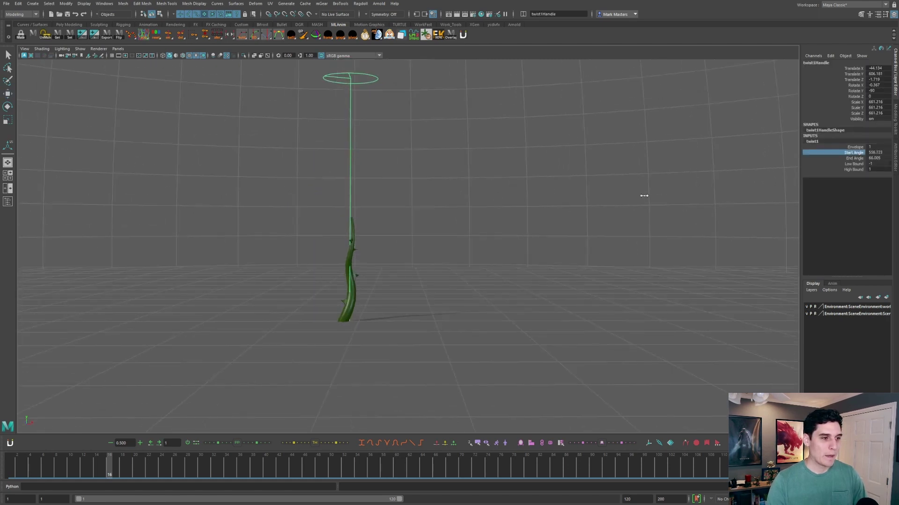
Step: Try rotating the twist handle, undo the rotation and clear the selection
key("e")
left_click_drag(385, 182, 418, 207)
key("ctrl+z")
left_click(458, 199)
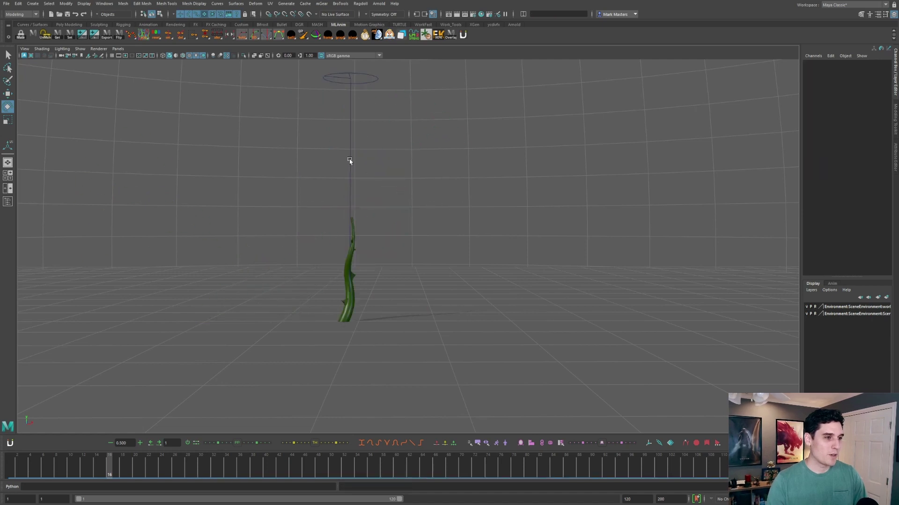
Step: Select the twist handle and set the Twist deformer's Start Angle to about 712
left_click(350, 160)
left_click(813, 141)
left_click(854, 153)
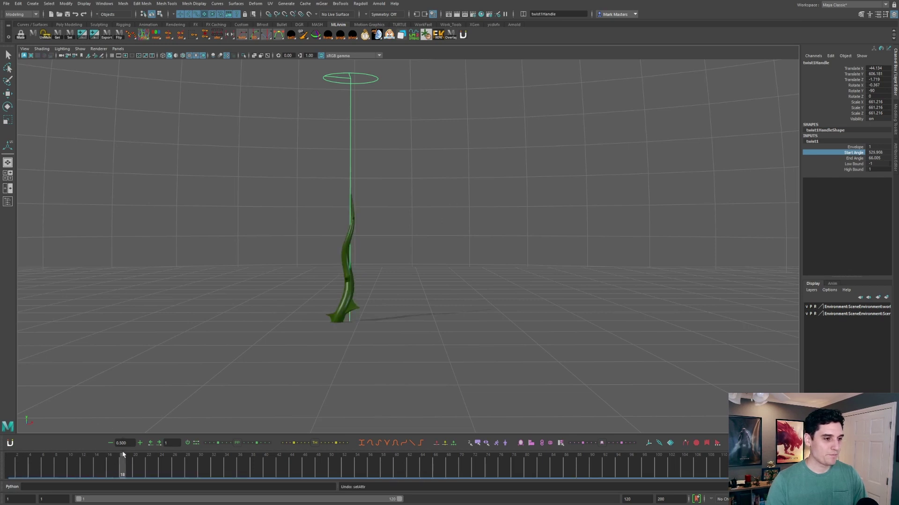
middle_click_drag(244, 333, 475, 302)
middle_click_drag(288, 314, 372, 316)
Step: Scrub and play back the vine's growth from different angles to examine how the twist looks as it emerges
left_click_drag(98, 452, 40, 438)
left_click_drag(102, 437, 173, 434)
left_click_drag(199, 364, 295, 355, "alt")
left_click_drag(171, 453, 16, 459)
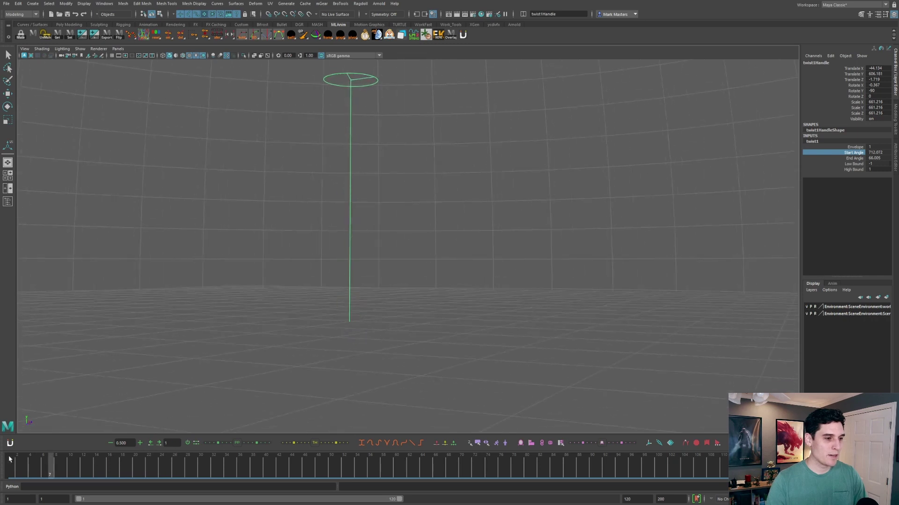
mouse_move(134, 456)
left_mouse_down()
mouse_move(174, 447)
mouse_move(102, 464)
mouse_move(234, 463)
mouse_move(155, 462)
left_mouse_up()
left_click(184, 54)
scroll(278, 256, "up", 2)
left_click_drag(275, 285, 251, 280, "alt")
left_click(184, 55)
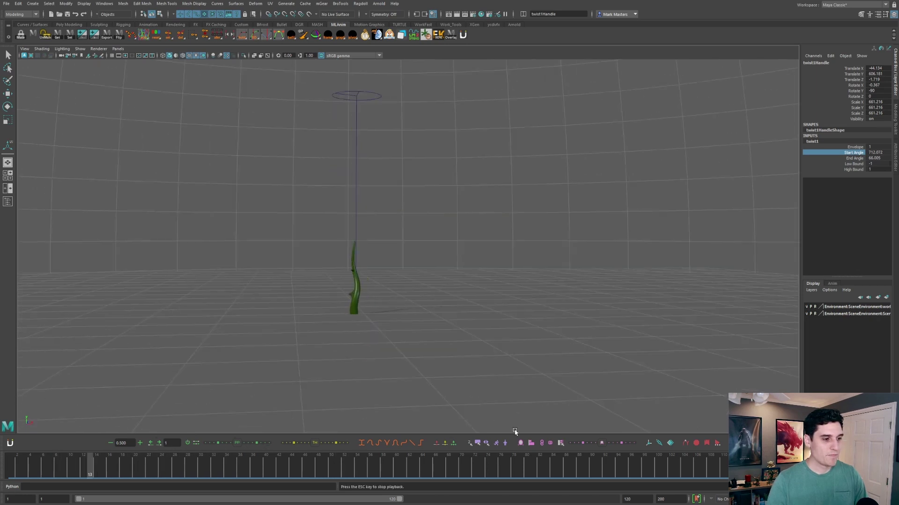
key("alt+d")
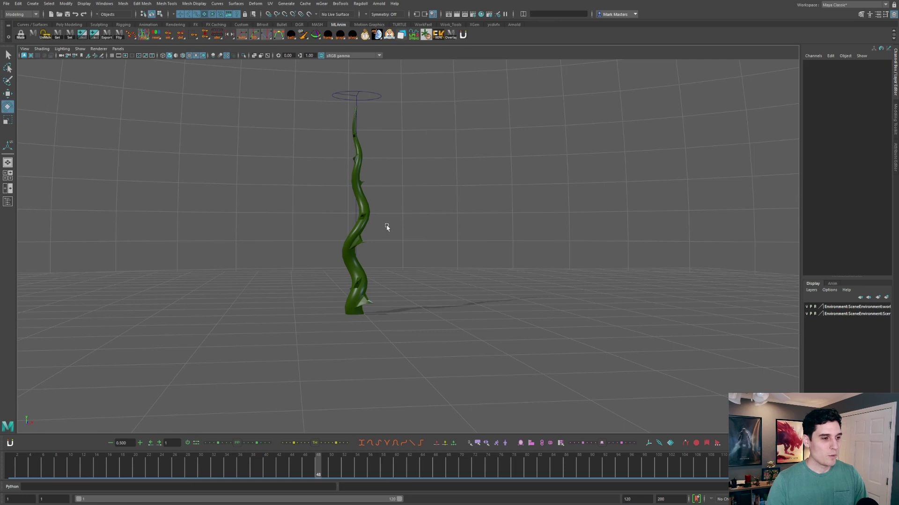
Step: Key the vine mesh with Translate Y about -212 at frame 32 and about -145 at frame 48
left_click(366, 225)
left_click_drag(253, 466, 215, 466)
left_click(420, 236)
left_click(362, 212)
key("w")
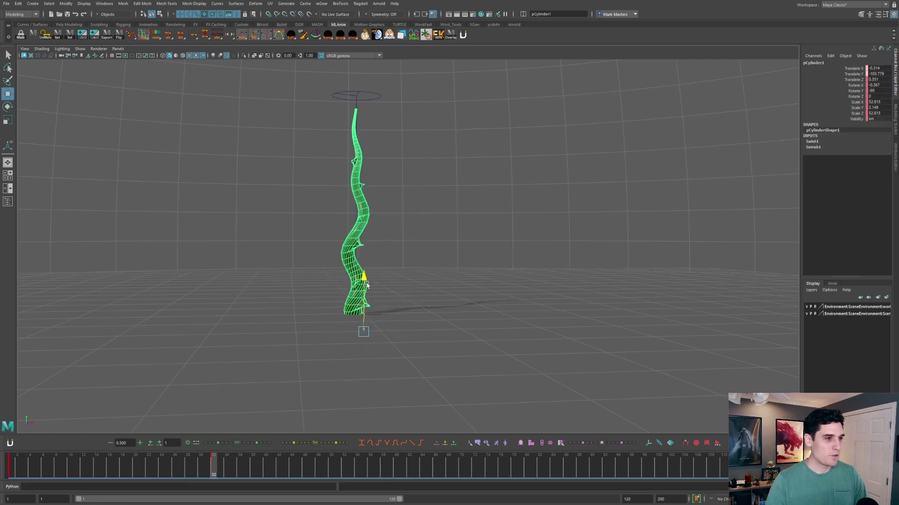
left_click_drag(373, 303, 373, 303)
key("comma")
left_click_drag(216, 466, 265, 466)
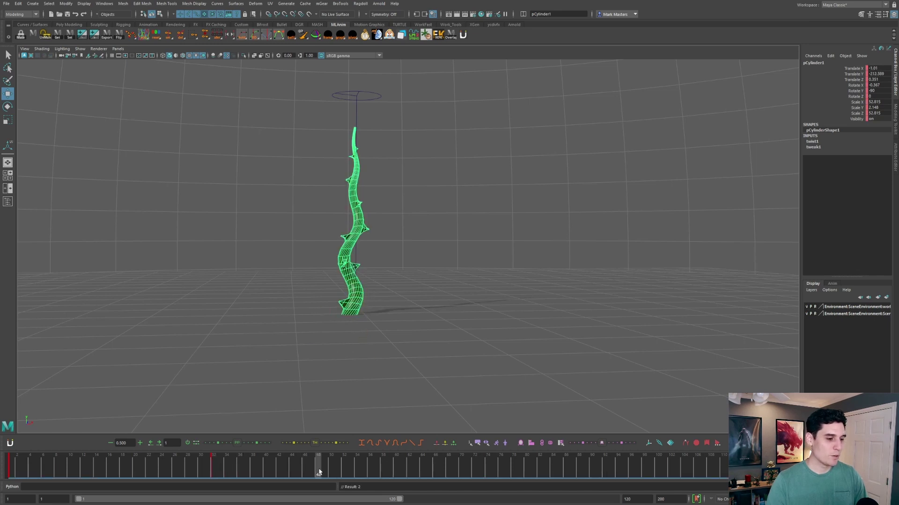
left_click_drag(364, 295, 364, 286)
Step: Play back the vine's rise from the start to check how it slows after frame 32
left_click_drag(129, 466, 51, 435)
key("alt+v")
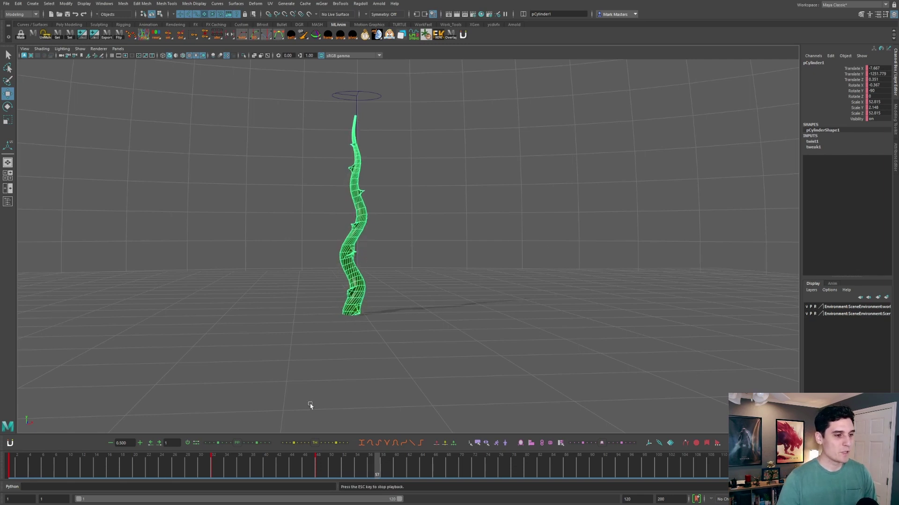
key("Escape")
Step: Key the vine mesh sinking back, with Translate Y about -942 at frame 74 and about -1382 at frame 91
left_click(335, 469)
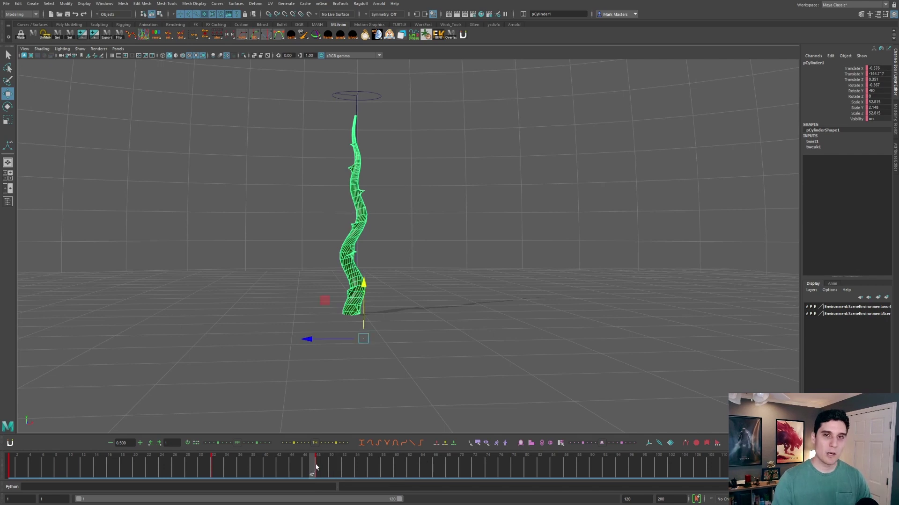
left_click_drag(321, 468, 487, 467)
left_click_drag(364, 283, 377, 422)
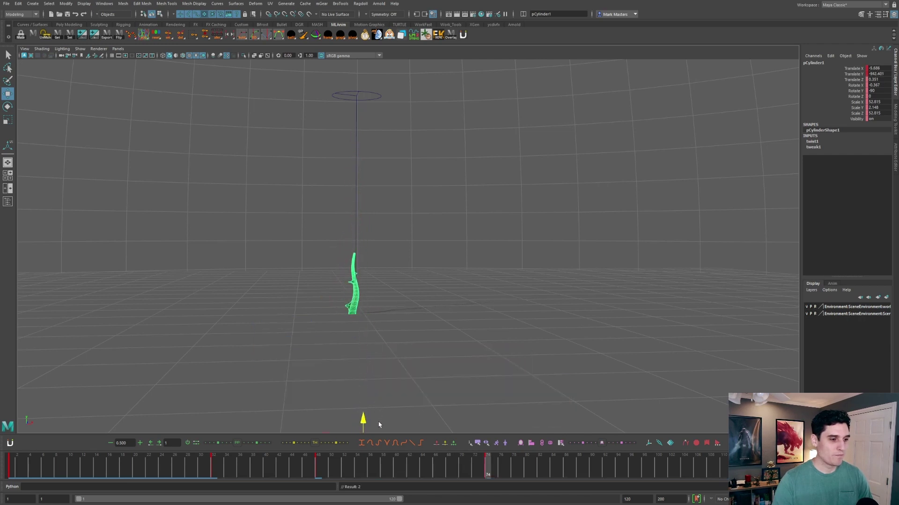
left_click_drag(292, 465, 596, 471)
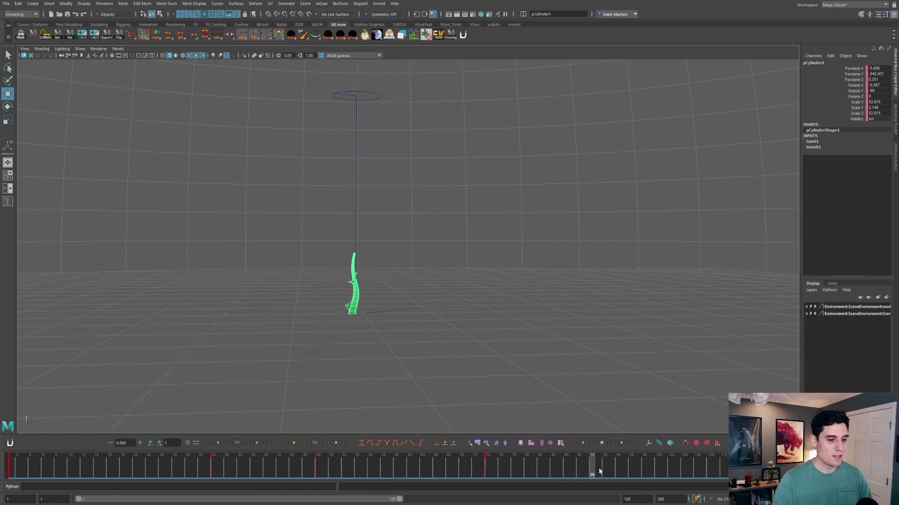
left_click_drag(373, 409, 362, 438)
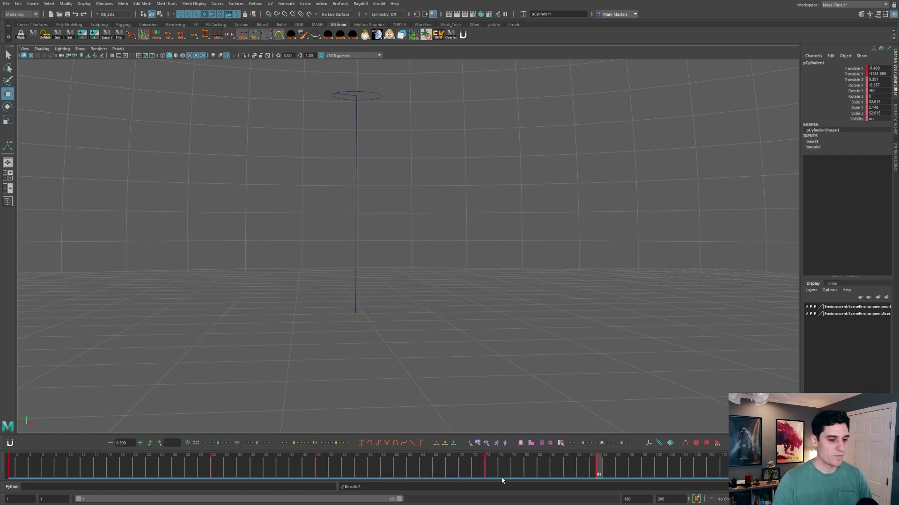
Step: Play back the vine rising and sinking, viewing it from another angle
left_click_drag(487, 477, 331, 467)
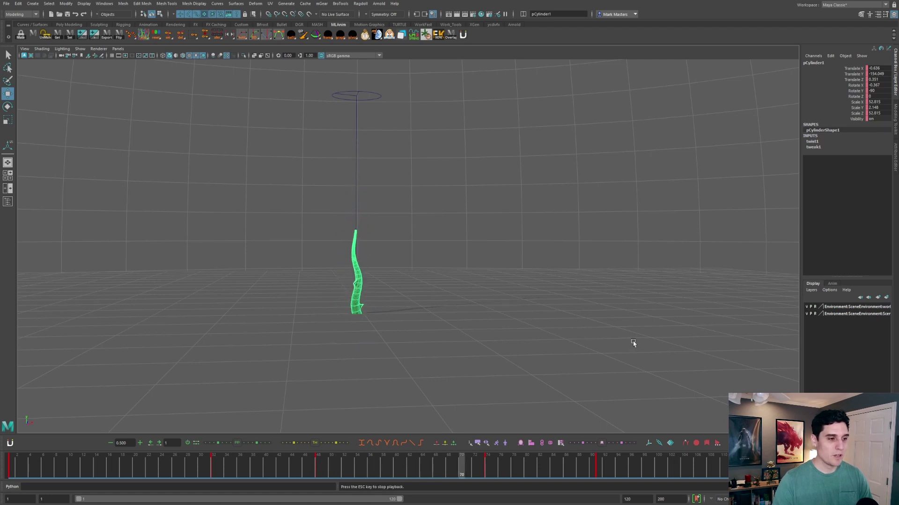
left_click(530, 267)
left_click_drag(530, 266, 487, 291, "alt")
left_click_drag(510, 328, 504, 329, "alt")
key("Escape")
Step: Retime the vine's two sinking keys earlier, to about frames 70 and 87, and play back the result
left_click_drag(491, 465, 501, 463)
left_click(363, 314)
left_click(362, 320)
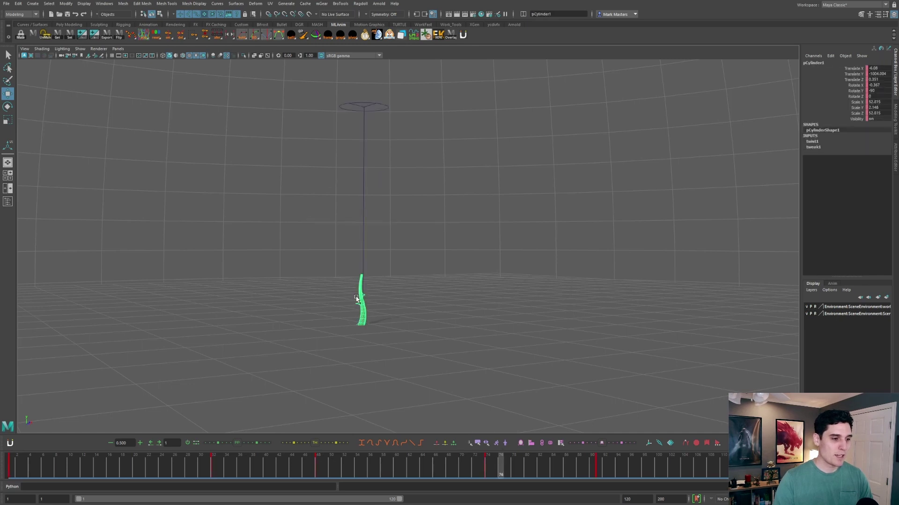
left_click_drag(611, 471, 480, 468, "shift")
left_click_drag(548, 472, 521, 473)
left_click_drag(304, 462, 2, 447)
key("alt+v")
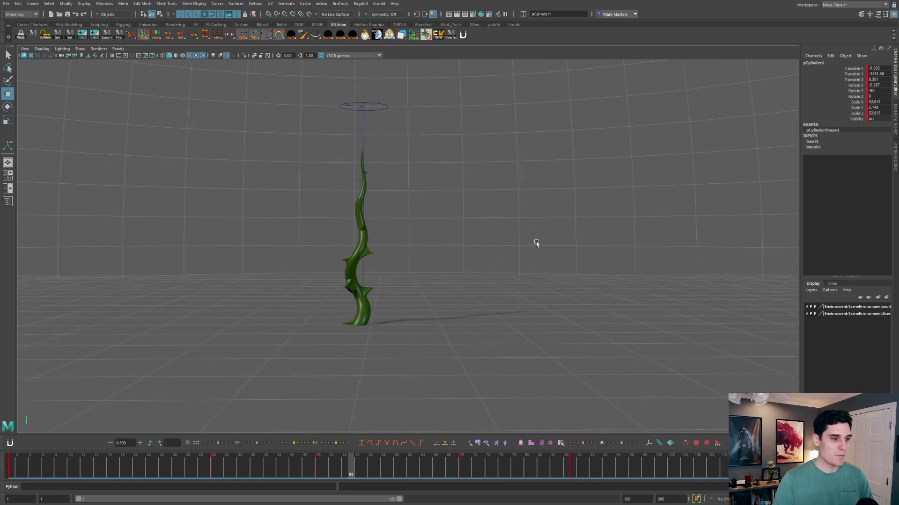
key("alt+v")
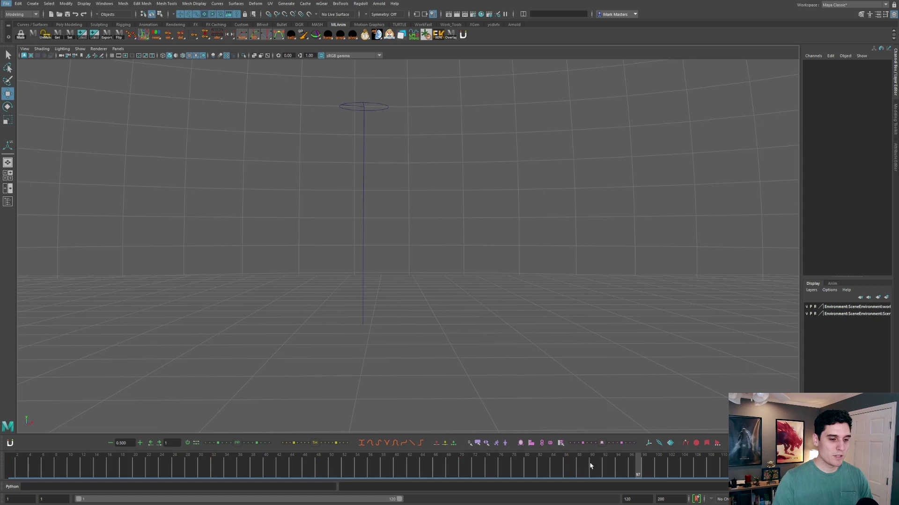
Step: Move and compress the vine's two sinking keys to about frames 68 and 81
left_click(385, 458)
left_click(374, 313)
left_click_drag(580, 468, 553, 473, "shift")
left_click_drag(564, 475, 455, 473)
left_click(481, 470)
left_click_drag(516, 474, 502, 473)
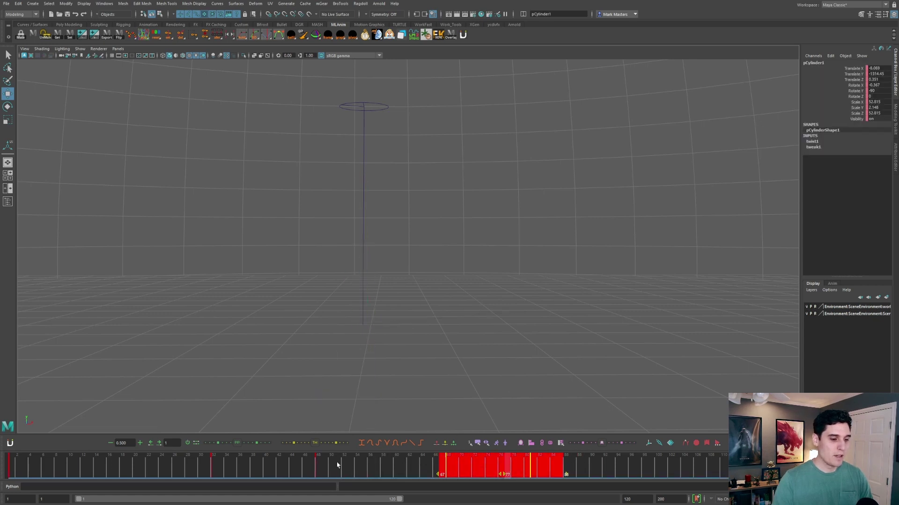
Step: Play back the retimed vine animation from the start and check it from several angles
left_click(76, 467)
left_click_drag(425, 296, 439, 291, "alt")
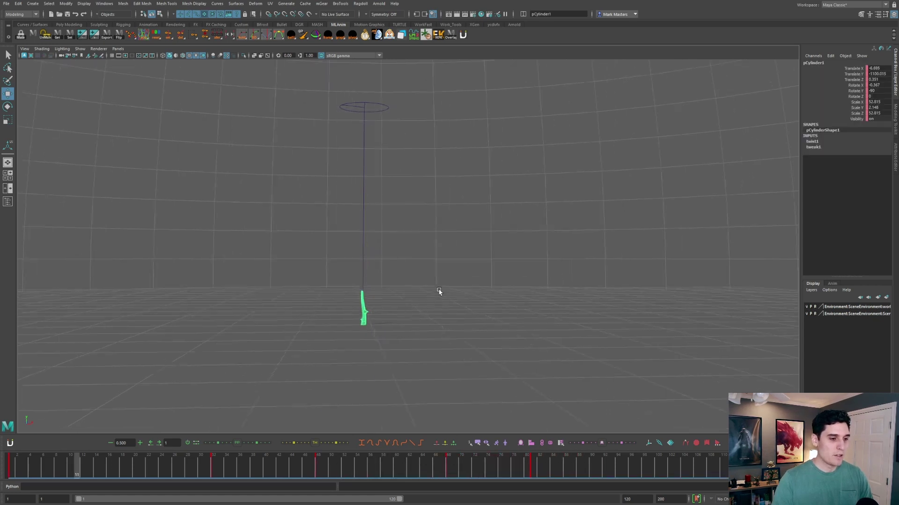
left_click(439, 292)
key("alt+v")
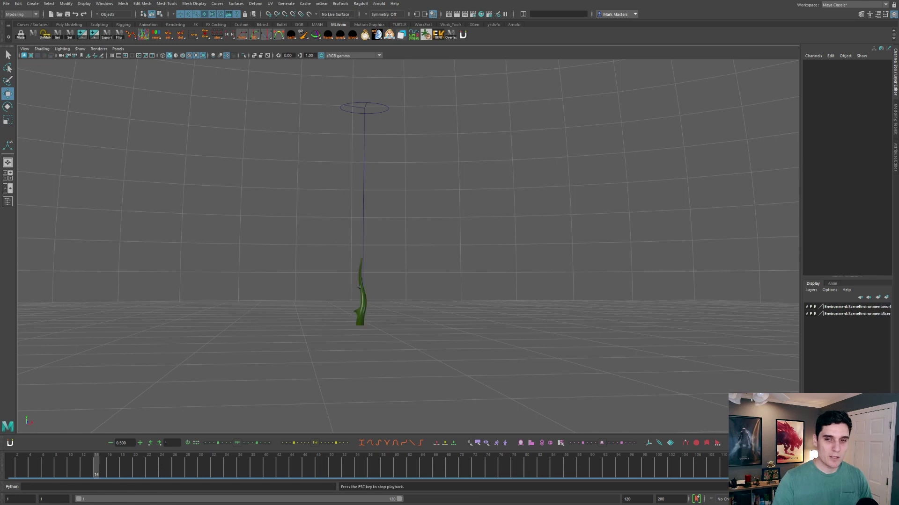
left_click_drag(260, 470, 11, 456)
key("alt+v")
left_click_drag(341, 321, 327, 333, "alt")
left_click_drag(64, 463, 150, 442)
Step: Select the vine mesh and add a nonlinear Bend deformer to it at frame 48
left_click(373, 270)
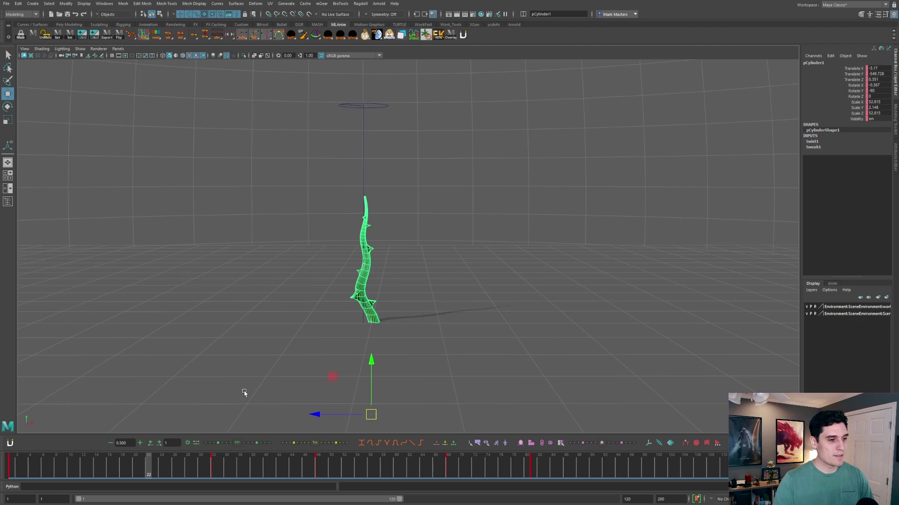
key("alt+shift+v")
left_click_drag(236, 467, 315, 469)
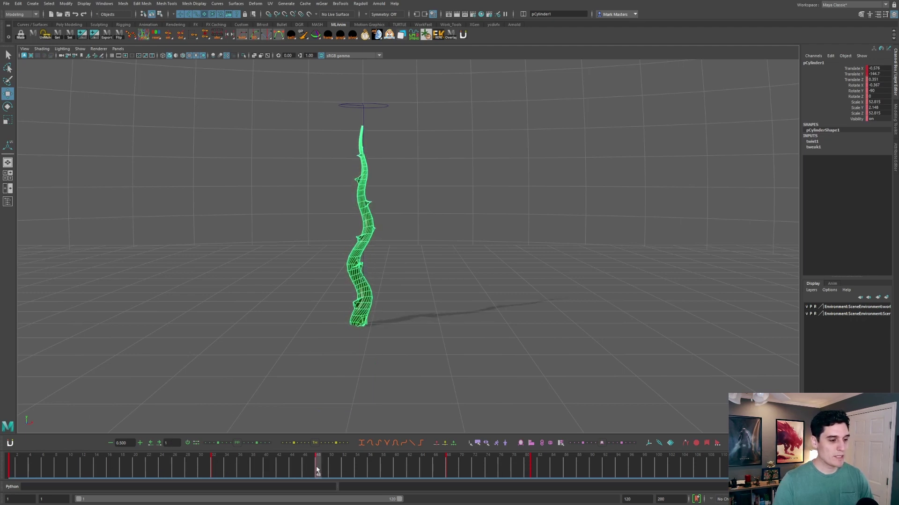
mouse_move(373, 345)
left_mouse_down("alt")
mouse_move(382, 331)
mouse_move(366, 335)
left_mouse_up("alt")
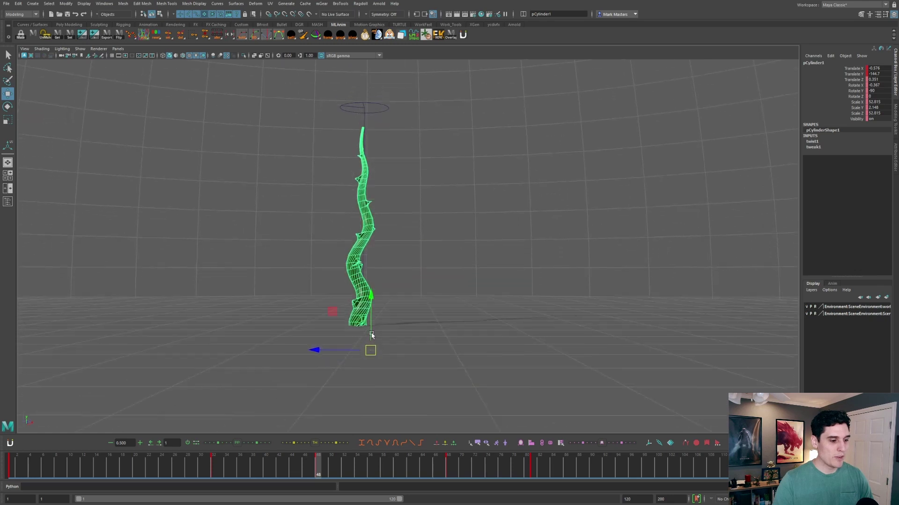
middle_click_drag(420, 307, 407, 322, "alt")
left_click_drag(407, 320, 410, 316, "alt")
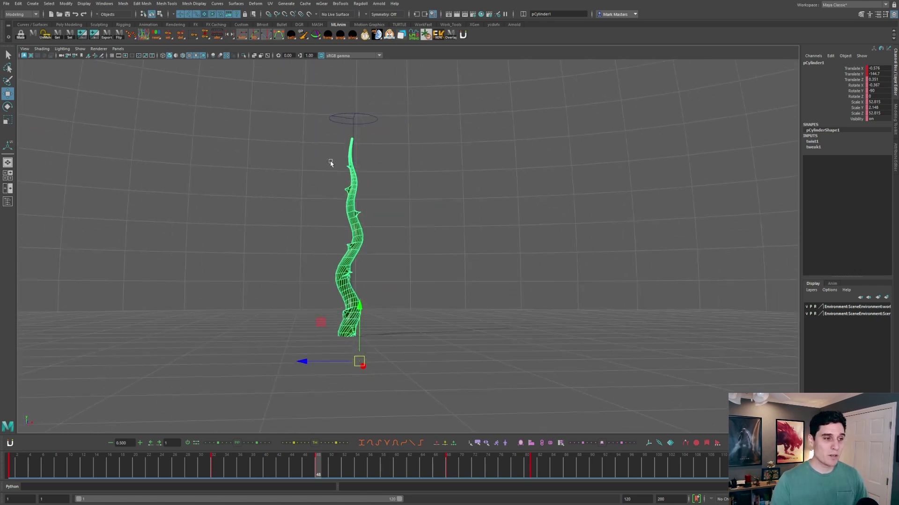
left_click_drag(380, 129, 387, 130, "alt")
mouse_move(353, 159)
left_mouse_down("alt")
mouse_move(413, 178)
mouse_move(404, 177)
left_mouse_up("alt")
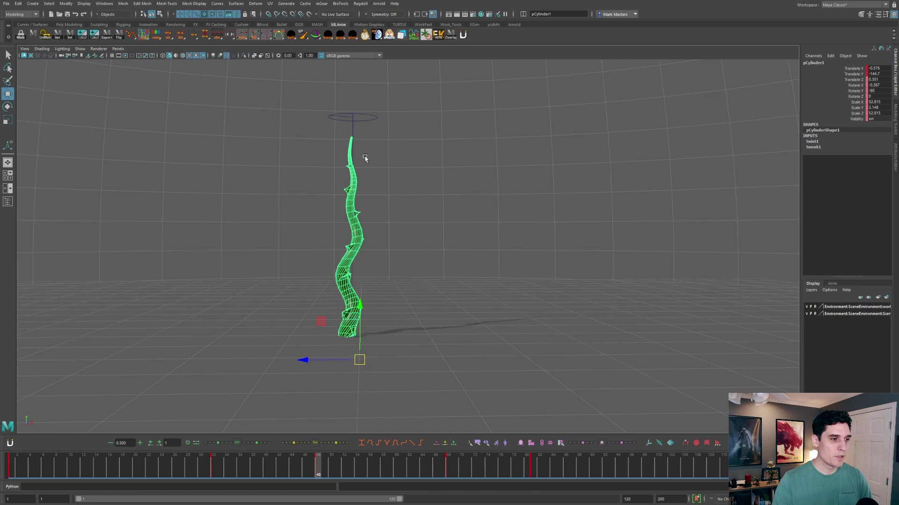
left_click_drag(413, 129, 410, 129, "alt")
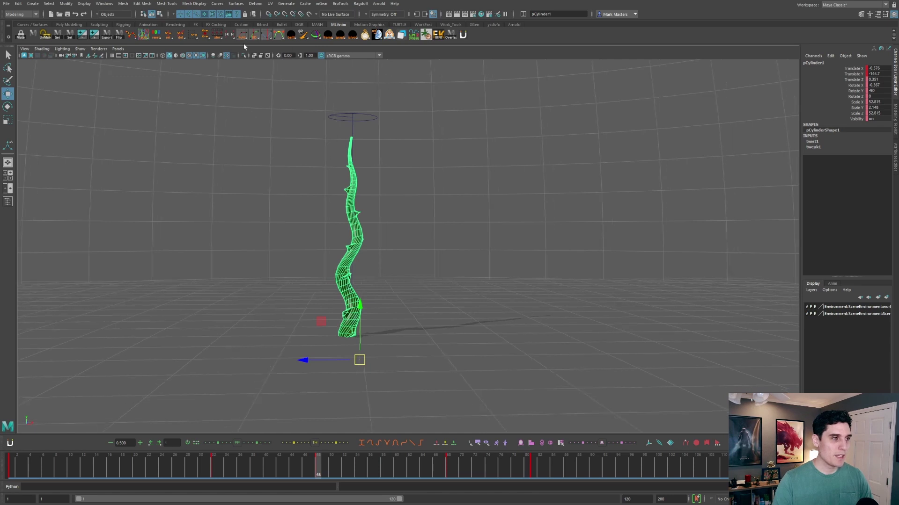
left_click(254, 4)
mouse_move(281, 118)
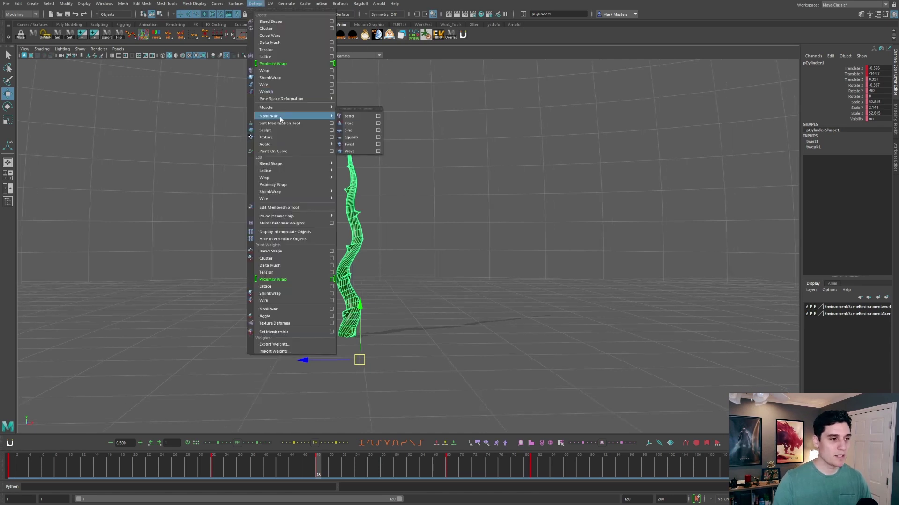
left_click(357, 117)
Step: Give the Bend deformer some Curvature and rotate its handle to Rotate Y about 15.7
left_click(845, 160)
middle_click_drag(592, 265, 459, 246)
key("e")
left_click_drag(332, 253, 508, 232)
Step: Try a different Curvature on the Bend deformer and undo the curvature changes
middle_click_drag(660, 249, 796, 267)
left_click_drag(749, 270, 504, 274, "alt")
key("ctrl+z")
key("ctrl+z")
key("ctrl+z")
key("ctrl+z")
key("ctrl+z")
key("ctrl+z")
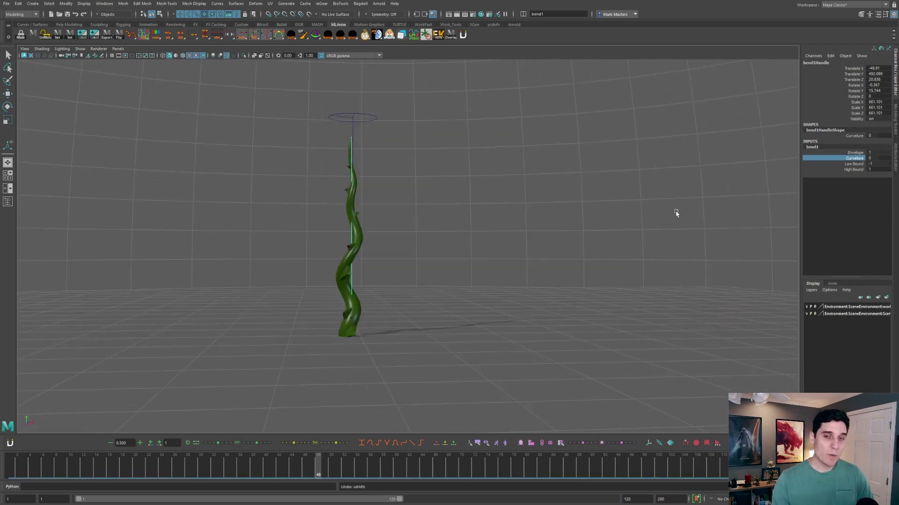
Step: Set the Bend deformer's Curvature to about 95 and its Low Bound to about -0.15
middle_click_drag(638, 215, 505, 229)
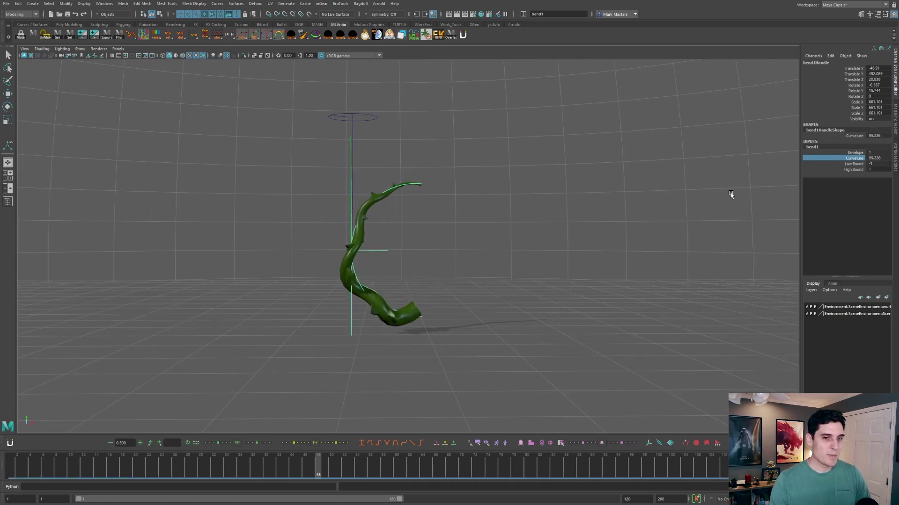
left_click(848, 165)
key("ctrl+z")
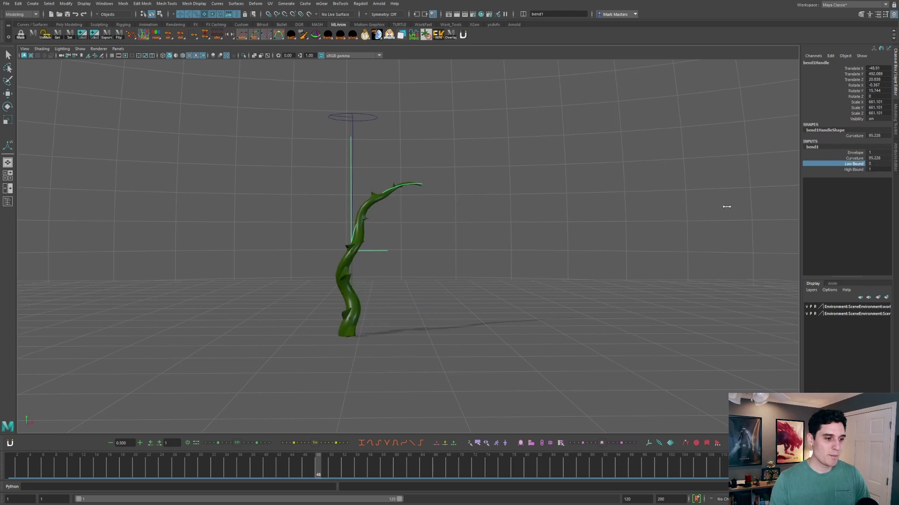
middle_click_drag(645, 230, 665, 230)
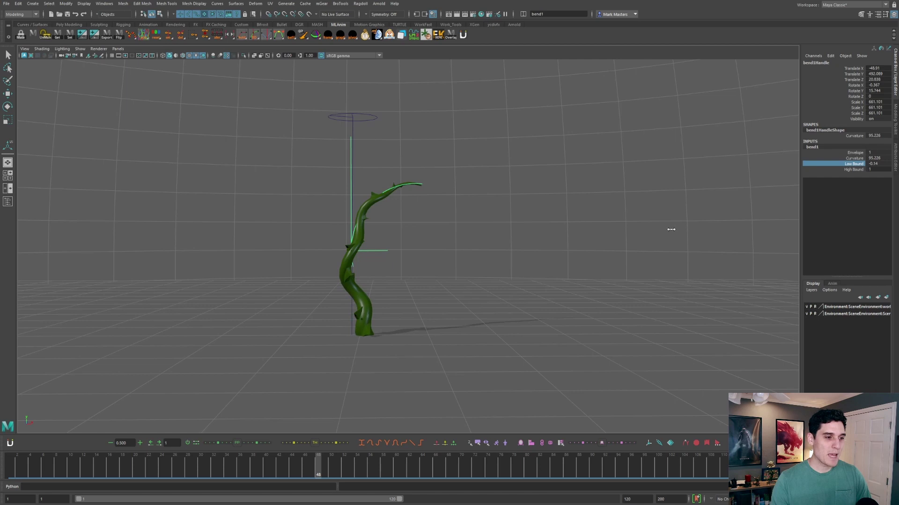
mouse_move(672, 227)
middle_mouse_down()
mouse_move(642, 230)
mouse_move(682, 233)
mouse_move(673, 232)
middle_mouse_up()
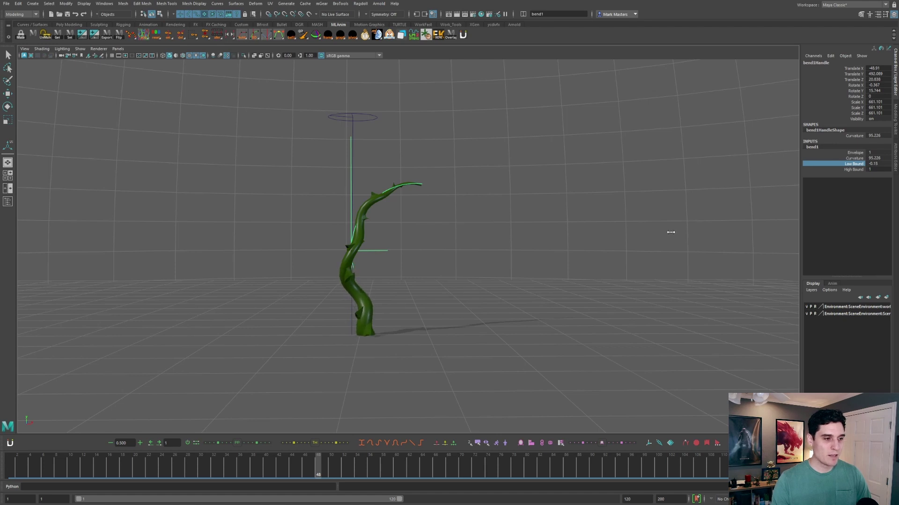
Step: Increase the Bend deformer's Curvature to about 140 and set its Low Bound to -0.11
middle_click_drag(672, 232, 710, 245)
middle_click_drag(723, 248, 635, 243)
key("ctrl+z")
left_click(839, 164)
mouse_move(688, 248)
middle_mouse_down()
mouse_move(676, 249)
mouse_move(691, 247)
middle_mouse_up()
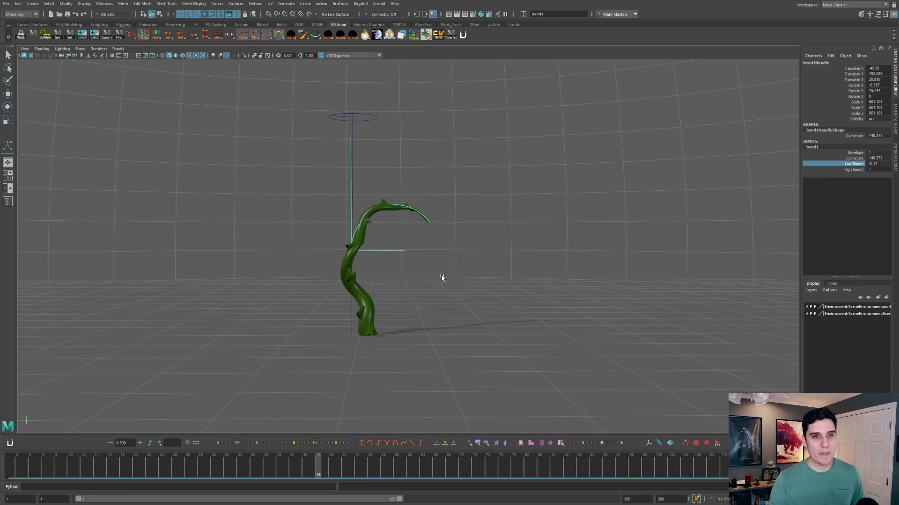
Step: Scrub to the start, clear the selection and play back the vine growing through the bend
left_click_drag(318, 461, 48, 454)
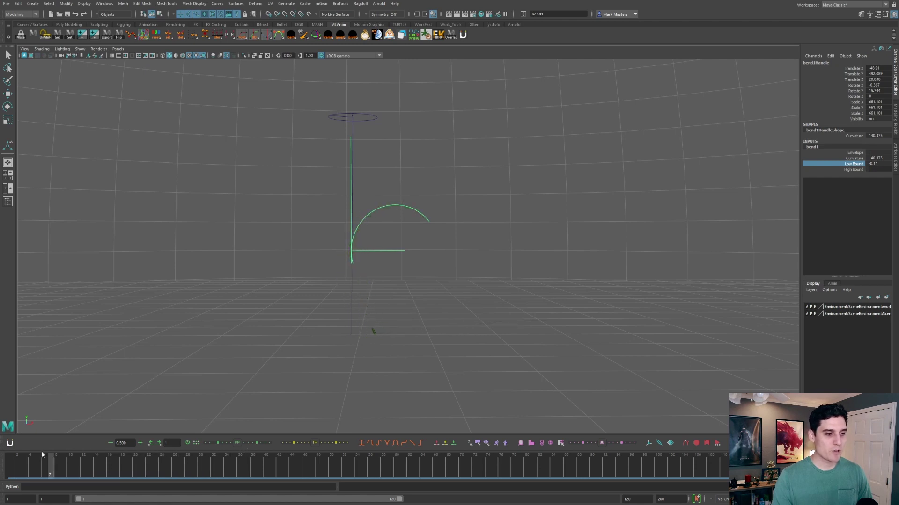
middle_click_drag(243, 376, 238, 382, "alt")
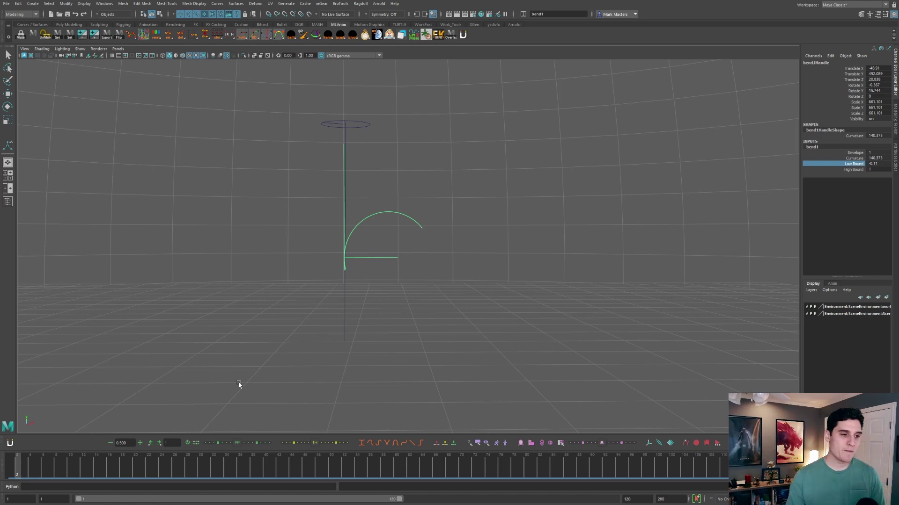
left_click_drag(8, 465, 50, 453)
left_click(230, 358)
left_click_drag(426, 270, 418, 268, "alt")
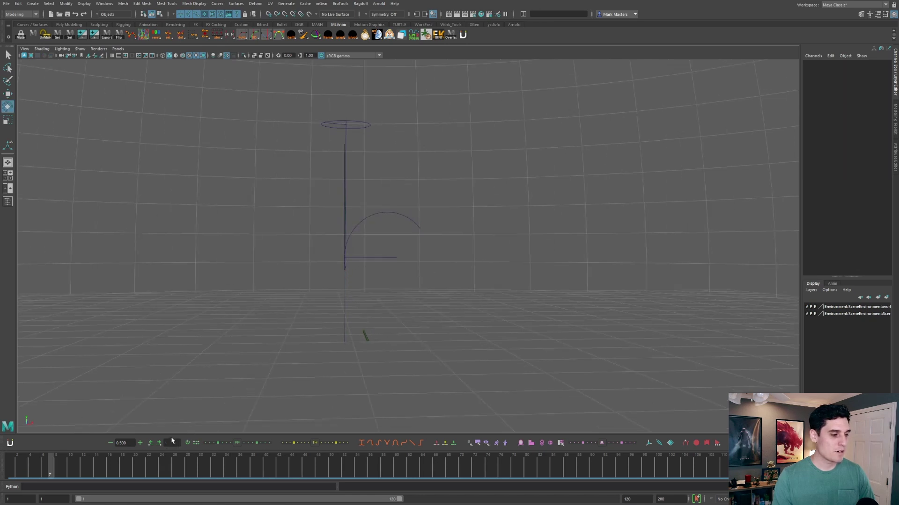
key("alt+v")
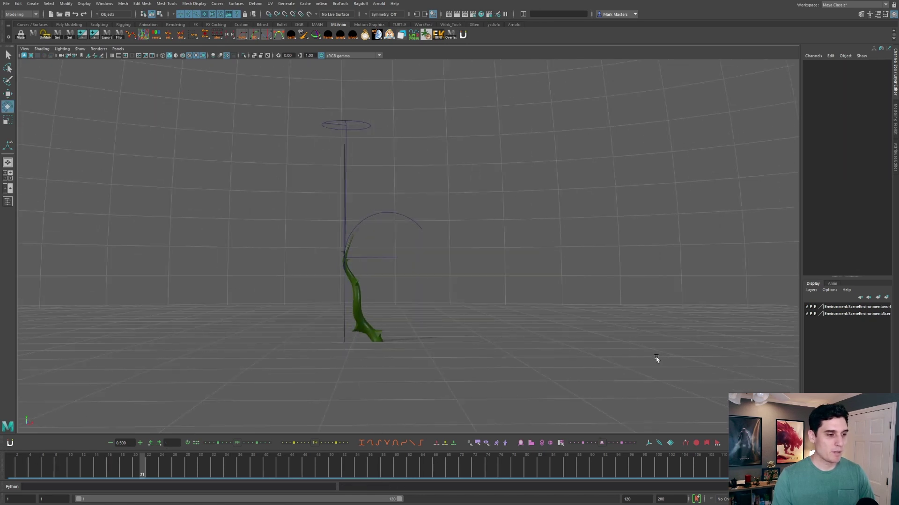
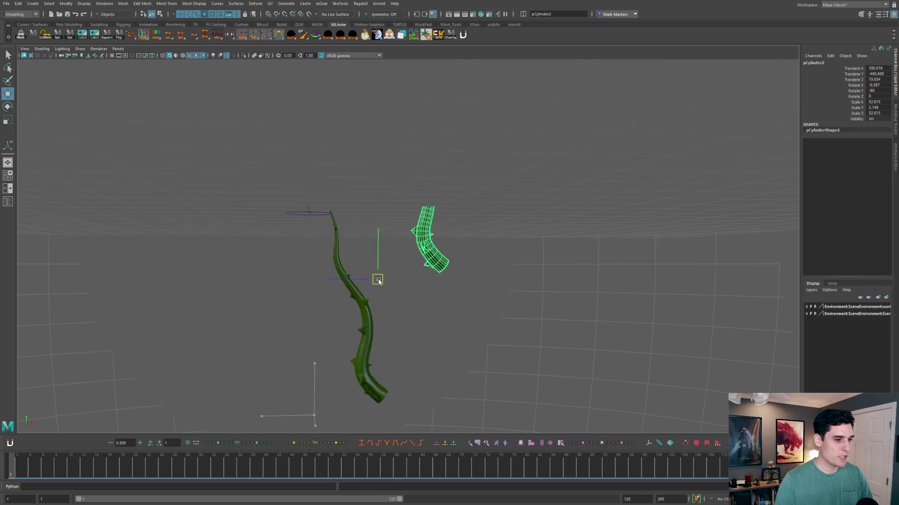
Step: Rotate the duplicate vine onto its side and move it to lie just above the ground beside the upright vine
middle_click_drag(430, 230, 423, 285, "alt")
left_click_drag(423, 280, 430, 284, "alt")
middle_click_drag(484, 242, 467, 262, "alt")
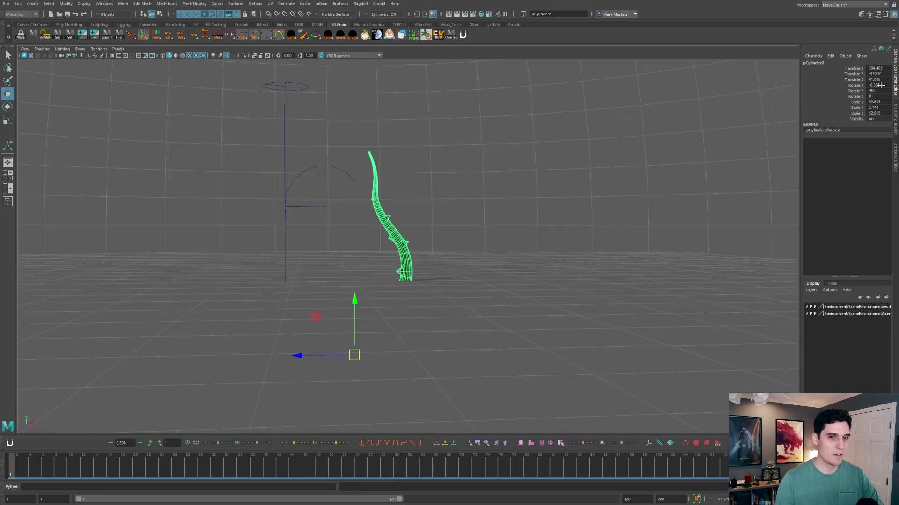
key("e")
left_click_drag(371, 311, 415, 321)
key("w")
left_click_drag(354, 356, 309, 258)
key("e")
left_click_drag(323, 207, 379, 253)
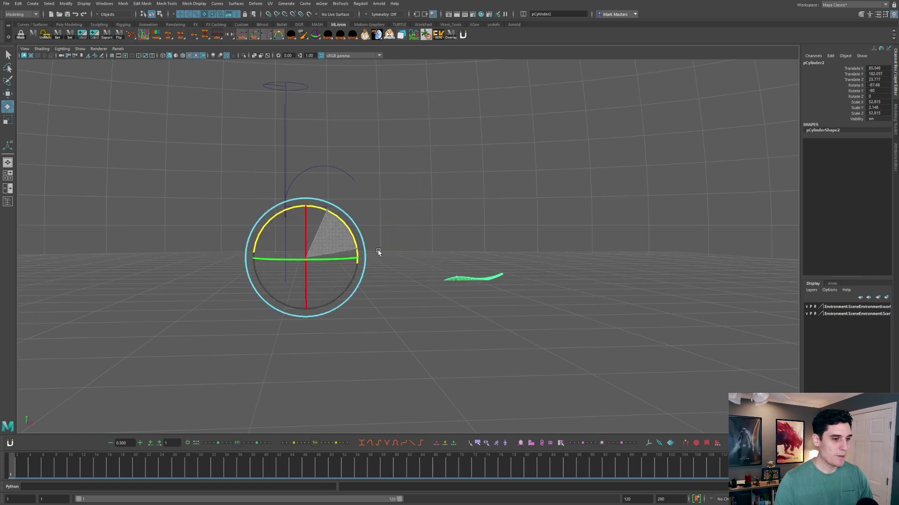
key("w")
left_click_drag(306, 258, 339, 192)
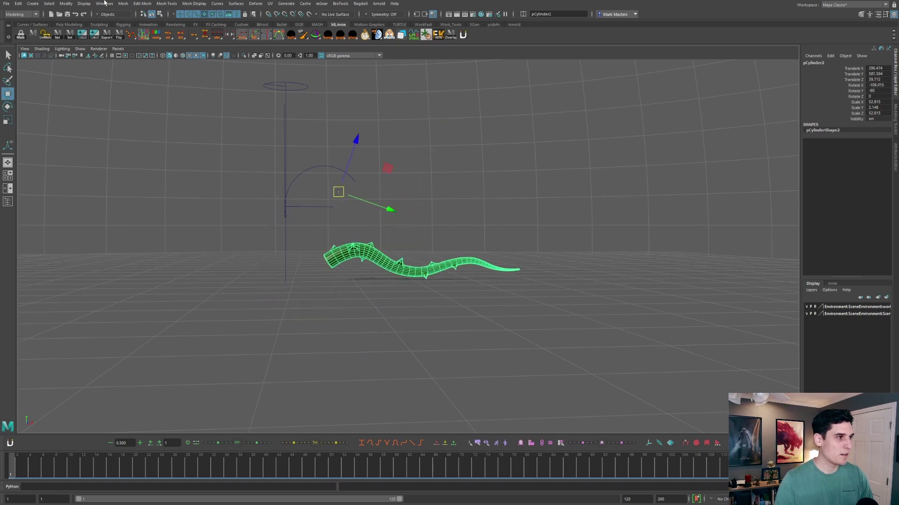
Step: Center the duplicate vine's pivot, tilt it to about -103 in Rotate X and settle it along the ground beside the original at frame 30
left_click(66, 4)
left_click(93, 55)
key("e")
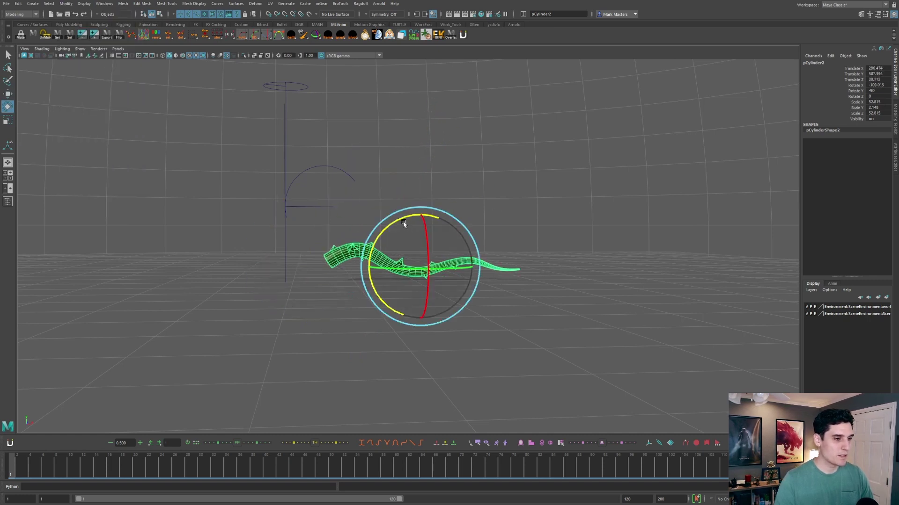
left_click_drag(402, 225, 387, 230)
left_click_drag(31, 470, 201, 448)
key("w")
left_click_drag(424, 269, 434, 268)
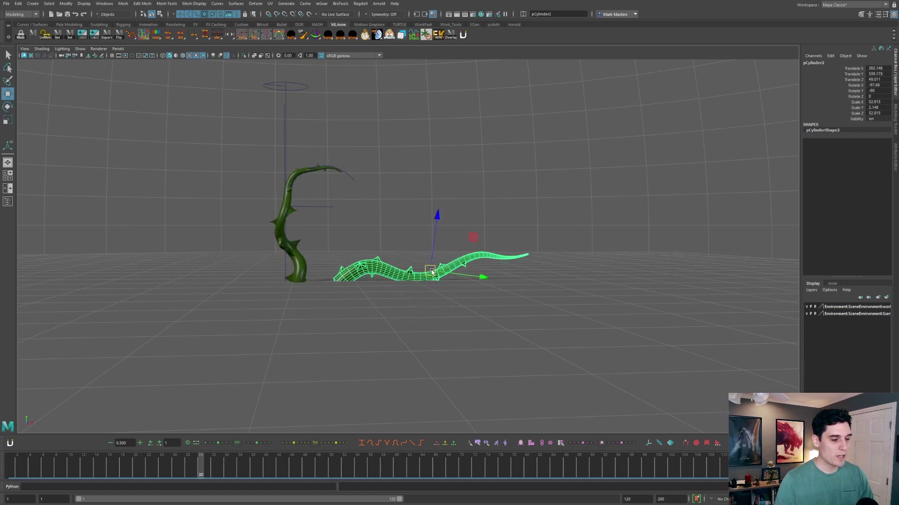
key("e")
left_click_drag(405, 226, 411, 223)
key("w")
left_click_drag(431, 269, 428, 273)
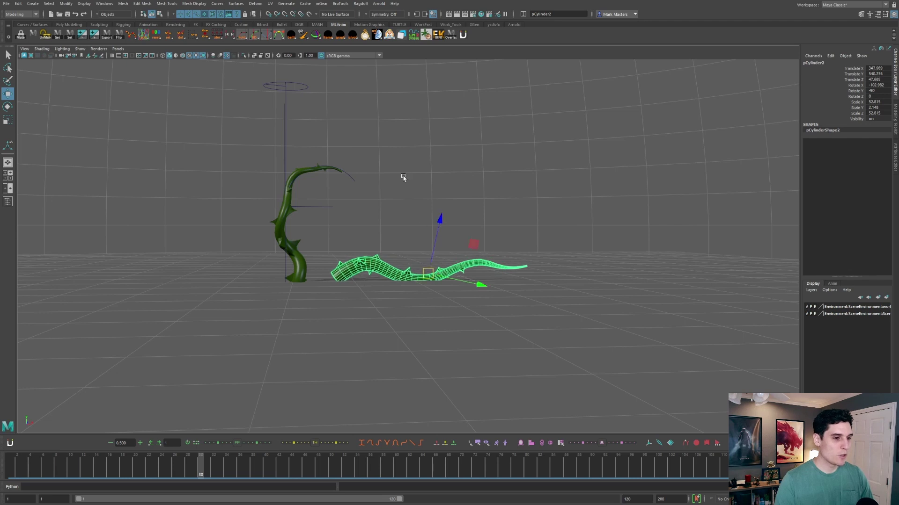
Step: Add a nonlinear Bend deformer to the duplicate vine lying on the ground
left_click(254, 3)
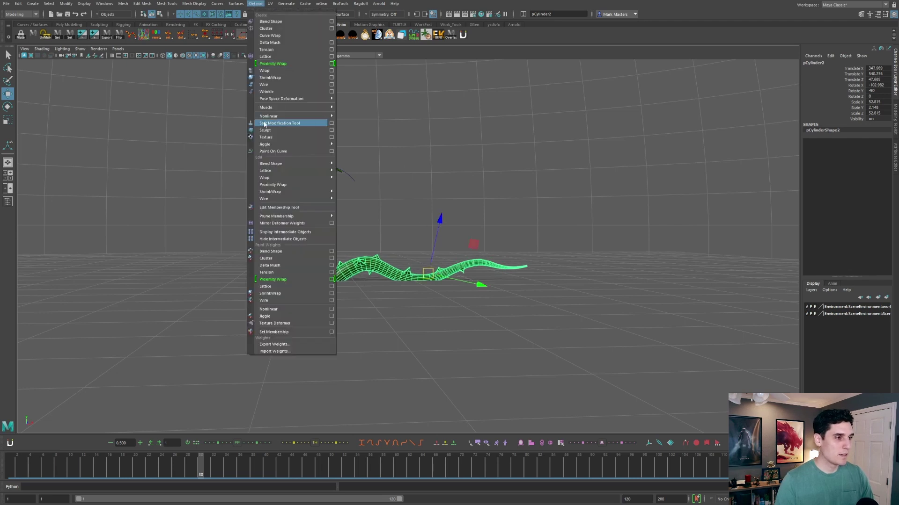
mouse_move(290, 116)
left_click(357, 120)
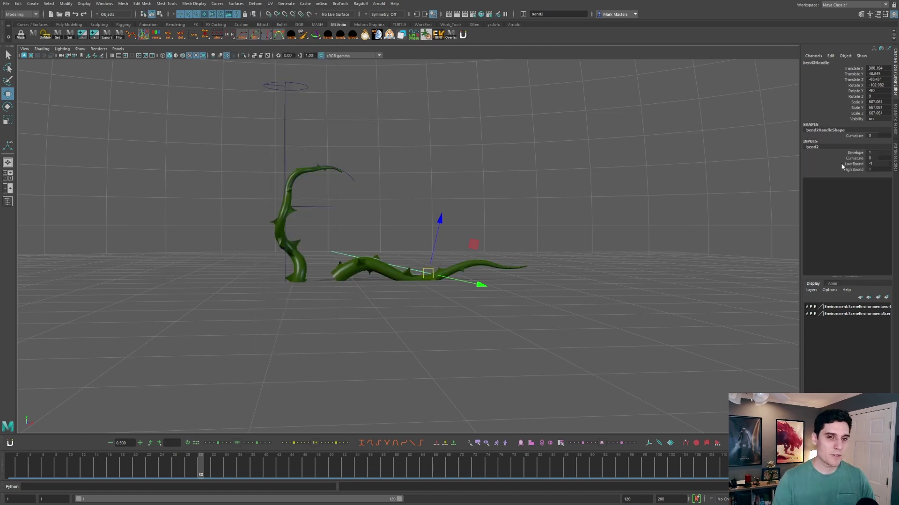
Step: Try a Curvature value on the new Bend deformer and undo it
left_click(846, 158)
middle_click_drag(582, 202, 692, 197)
key("ctrl+z")
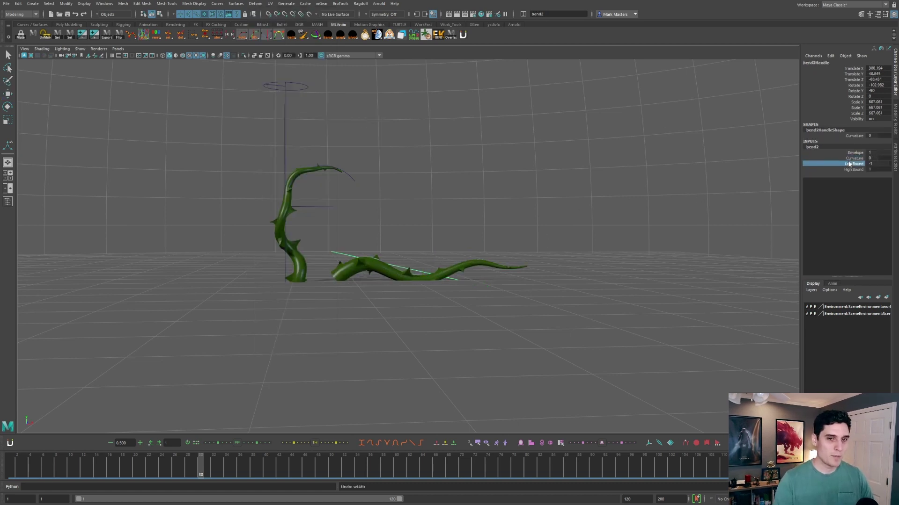
Step: Set the new Bend deformer's Curvature to about 123 and rotate its handle so the vine arches vertically, with both ends pointing downward
middle_click_drag(460, 267, 496, 255)
left_click_drag(496, 227, 520, 276, "alt")
middle_click_drag(519, 272, 580, 265)
key("e")
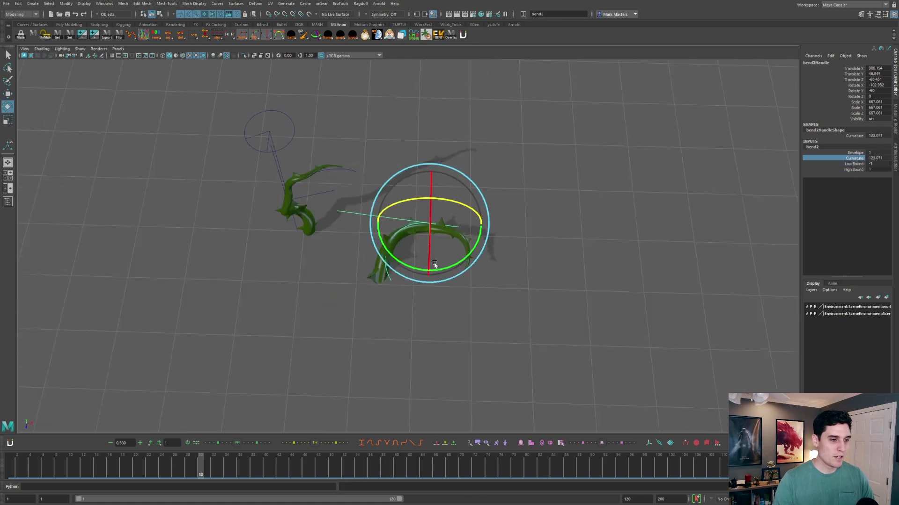
mouse_move(430, 242)
left_mouse_down()
mouse_move(438, 274)
mouse_move(433, 256)
left_mouse_up()
Step: Switch to wireframe display and increase the new Bend deformer's Curvature to about 157
left_click_drag(461, 258, 468, 237, "alt")
key("4")
middle_click_drag(614, 226, 553, 239)
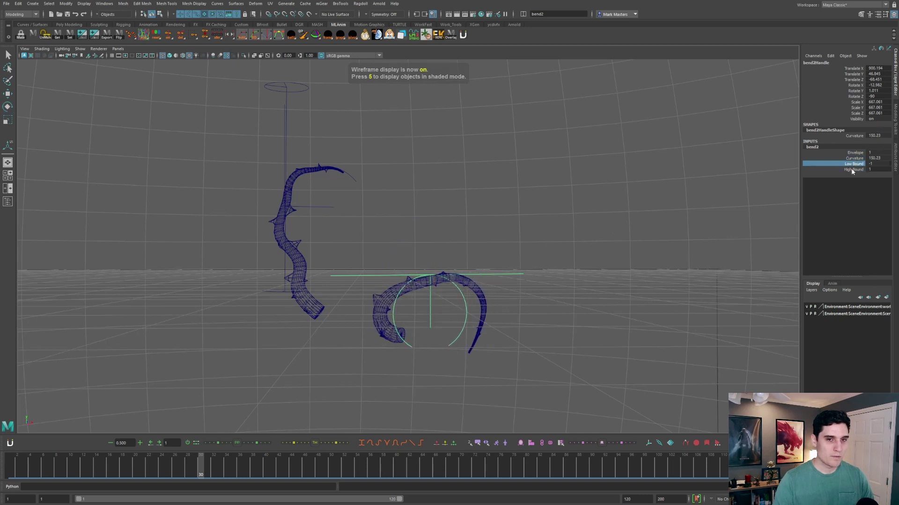
middle_click_drag(669, 246, 618, 247)
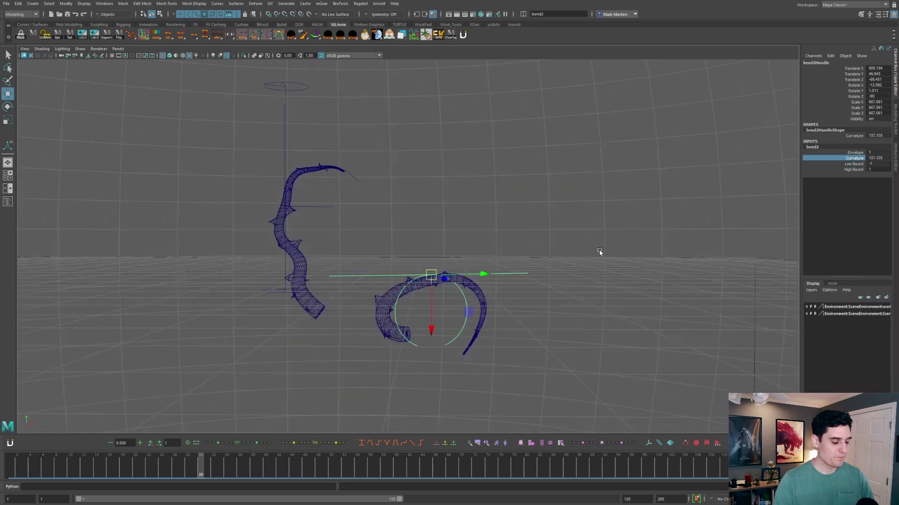
Step: Raise the arched vine together with its bend handle so the arch emerges from the ground, restore textured shading and slide both closer to the upright vine
left_click(478, 292)
left_click_drag(445, 243, 431, 232)
key("6")
left_click(432, 224)
key("ctrl+z")
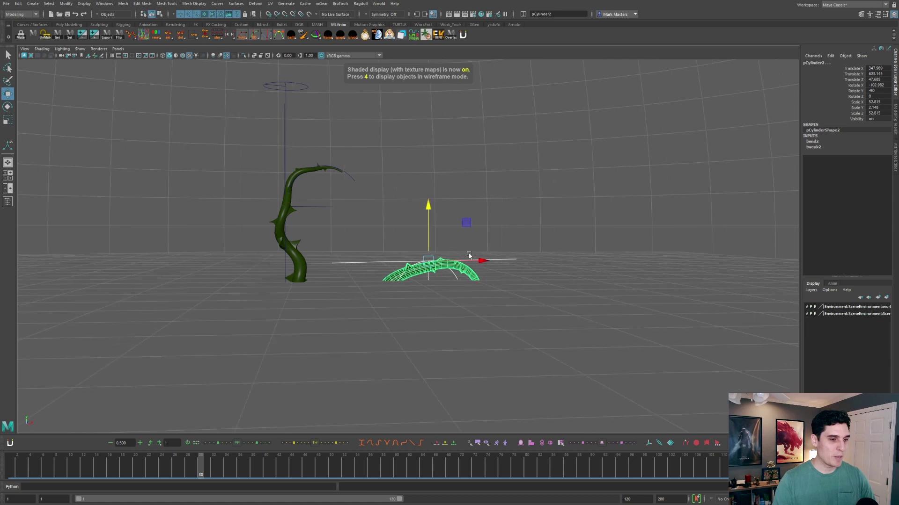
left_click_drag(475, 261, 427, 260)
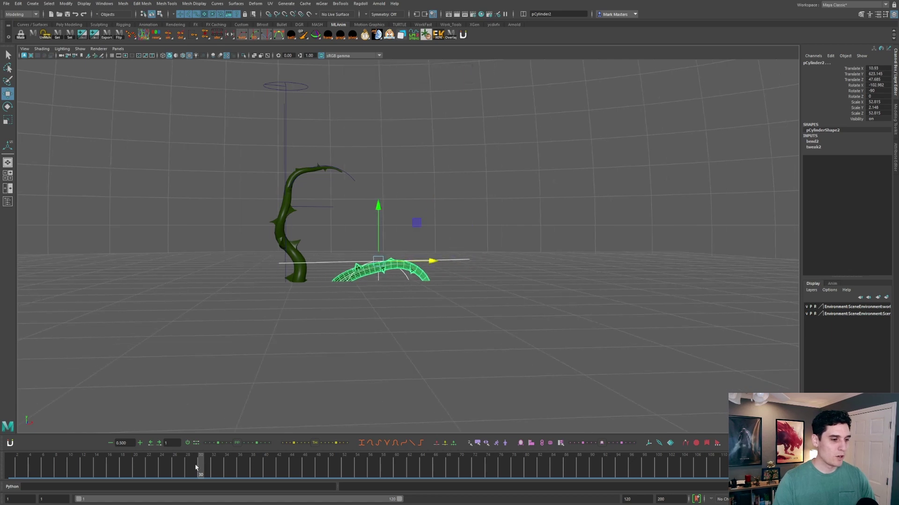
Step: Try sliding only the arched vine back along its length through the bend at frame 25 and undo the move
left_click_drag(196, 467, 169, 466)
left_click(411, 281)
left_click(416, 271)
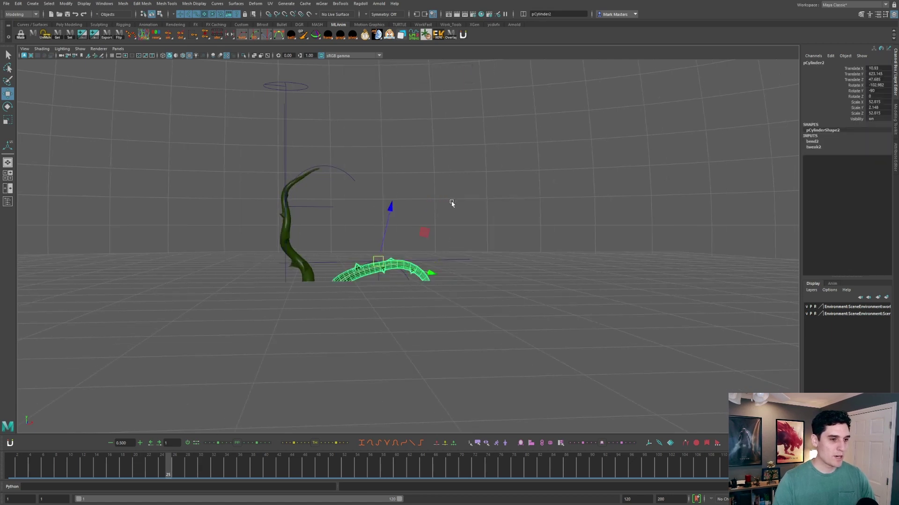
left_click_drag(427, 280, 287, 276)
key("ctrl+z")
key("shift+z")
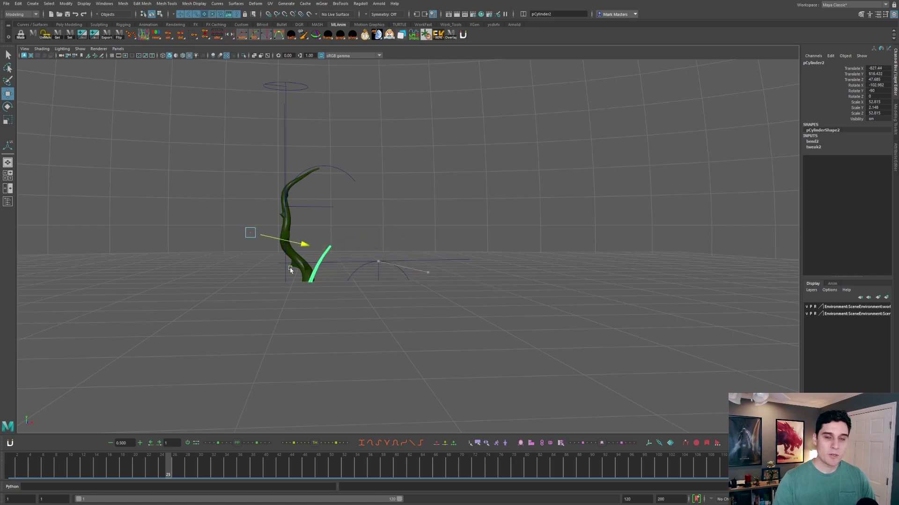
key("ctrl+z")
Step: At frame 1, slide the arched vine back along its length through the bend and key its retracted position
left_click_drag(179, 461, 1, 474)
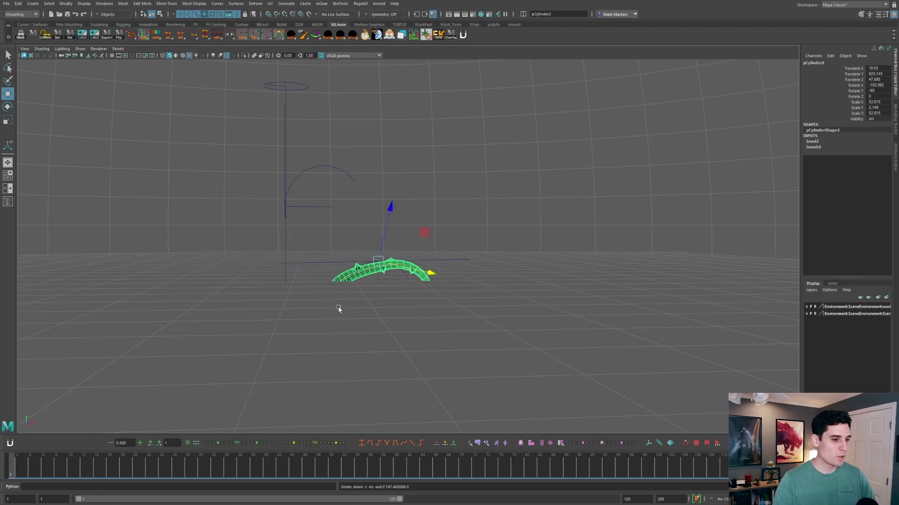
left_click_drag(416, 270, 290, 275)
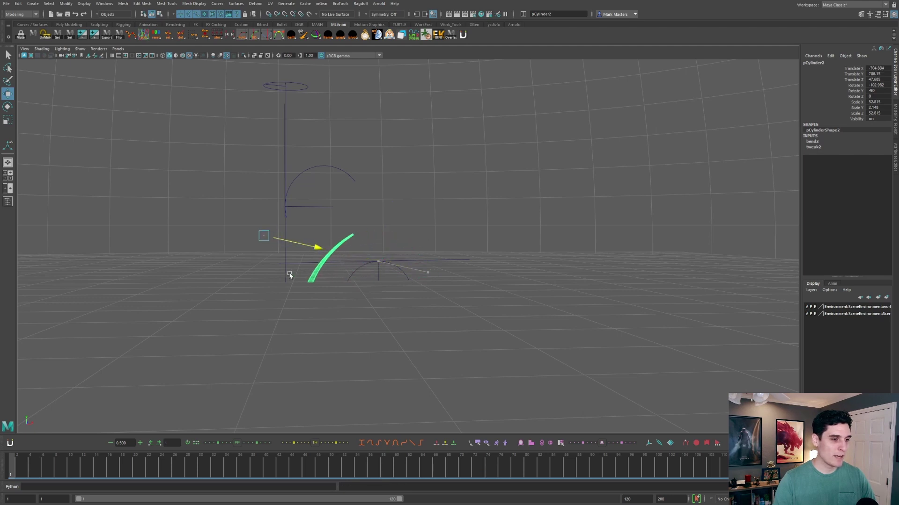
key("alt+v")
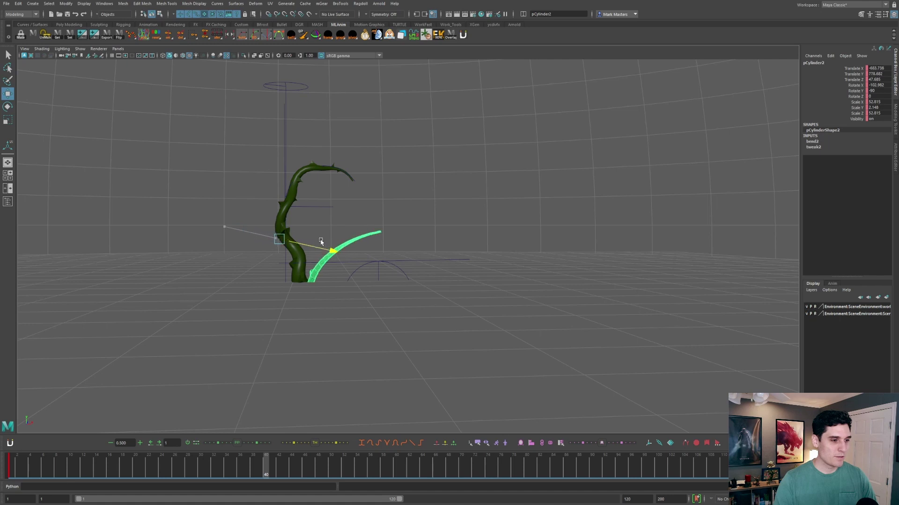
Step: Key the vine pushed forward through the arch around frame 33 and retracted around frame 54, play back the motion and clear the selection
left_click_drag(321, 241, 404, 267)
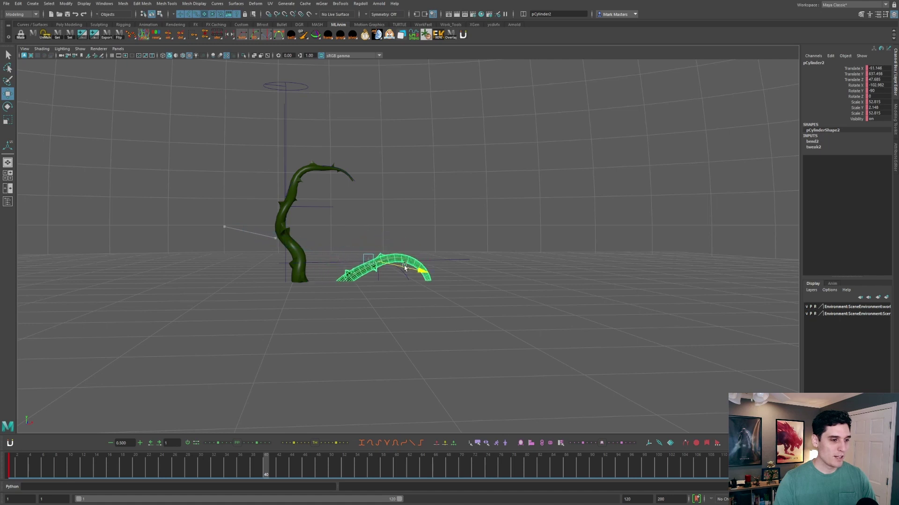
left_click_drag(266, 459, 230, 460)
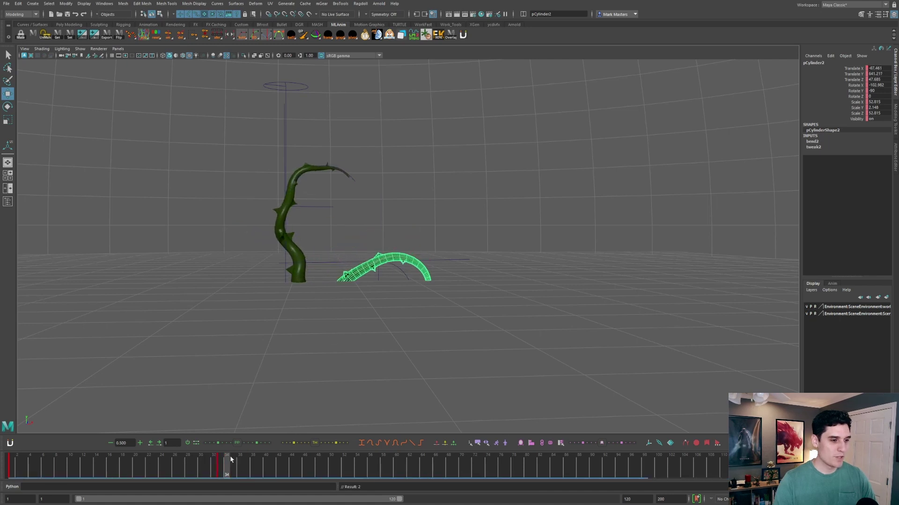
key("alt+v")
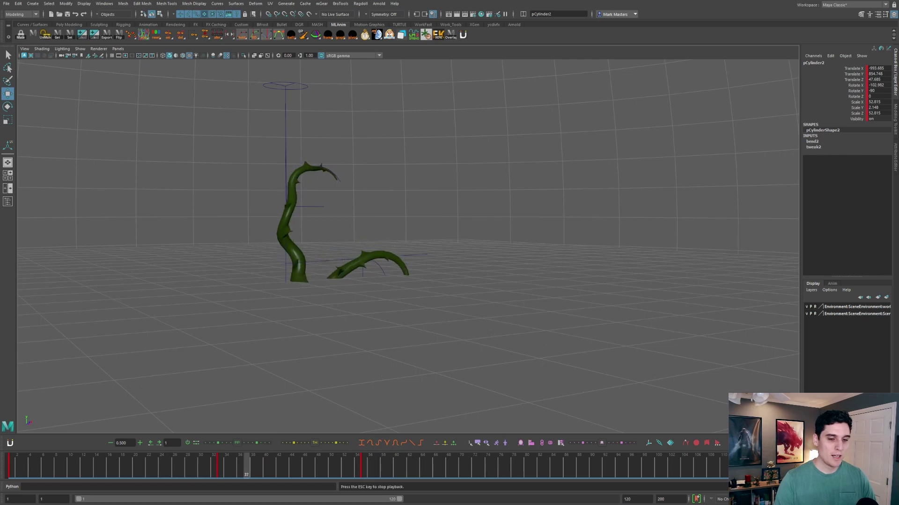
left_click(305, 329)
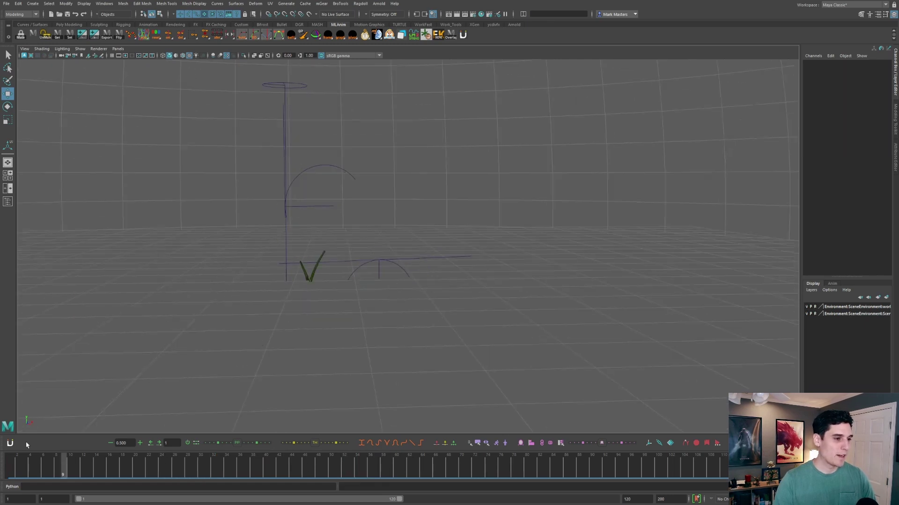
Step: Duplicate the upright vine together with its bend and twist handles, using Duplicate Special with Duplicate input graph enabled
left_click(305, 253)
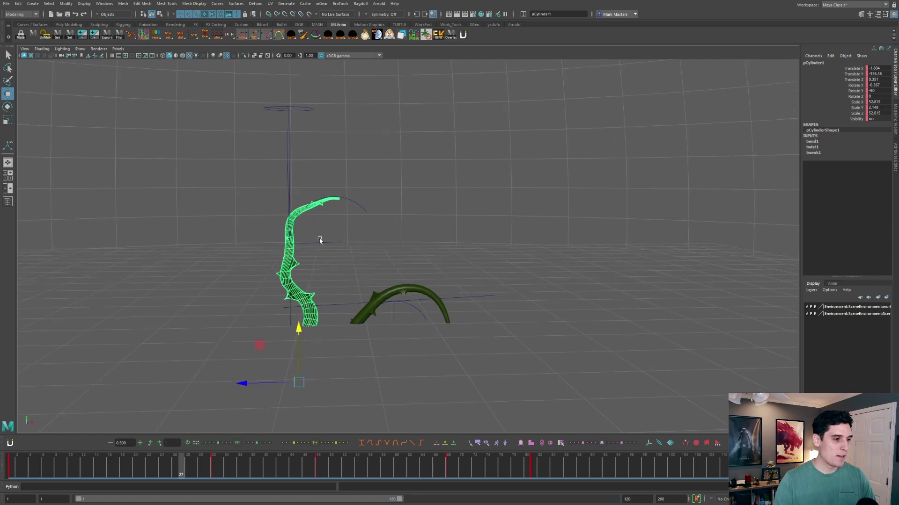
scroll(326, 236, "up", 2)
left_click(343, 196)
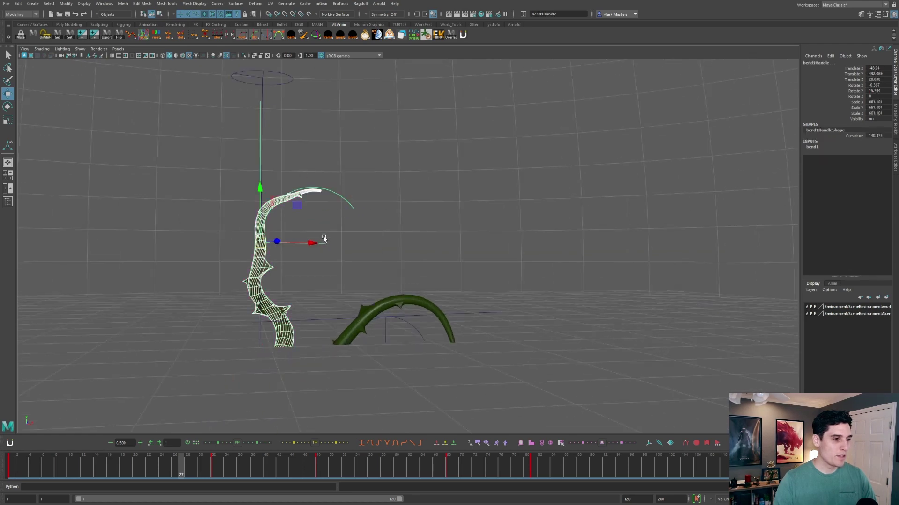
left_click(269, 85)
left_click_drag(270, 90, 363, 152, "alt")
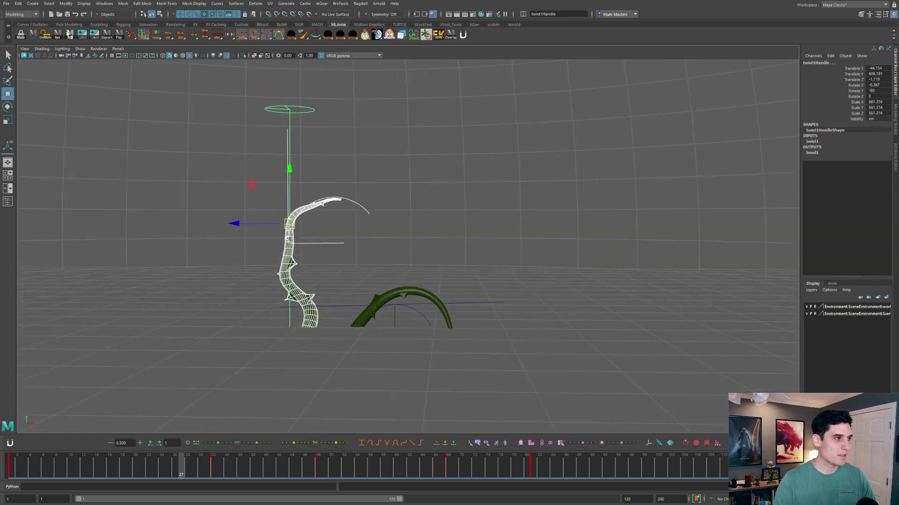
left_click(18, 3)
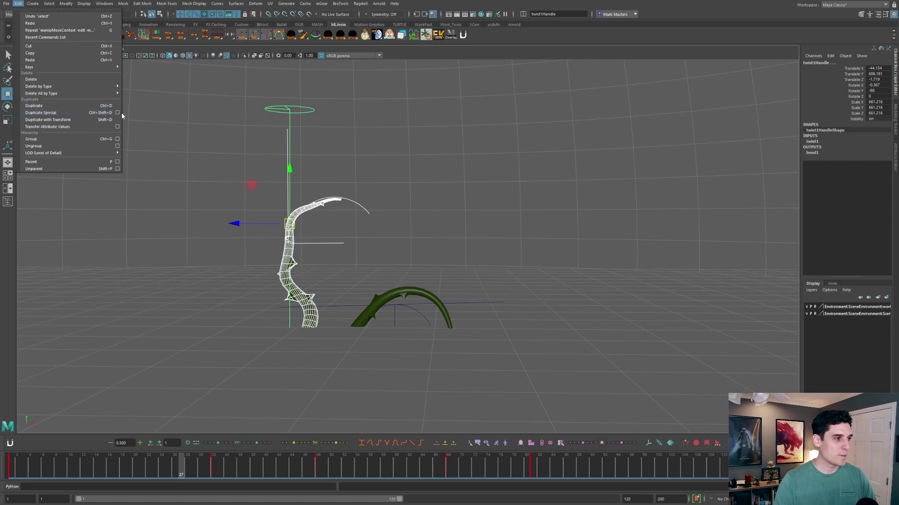
left_click(119, 113)
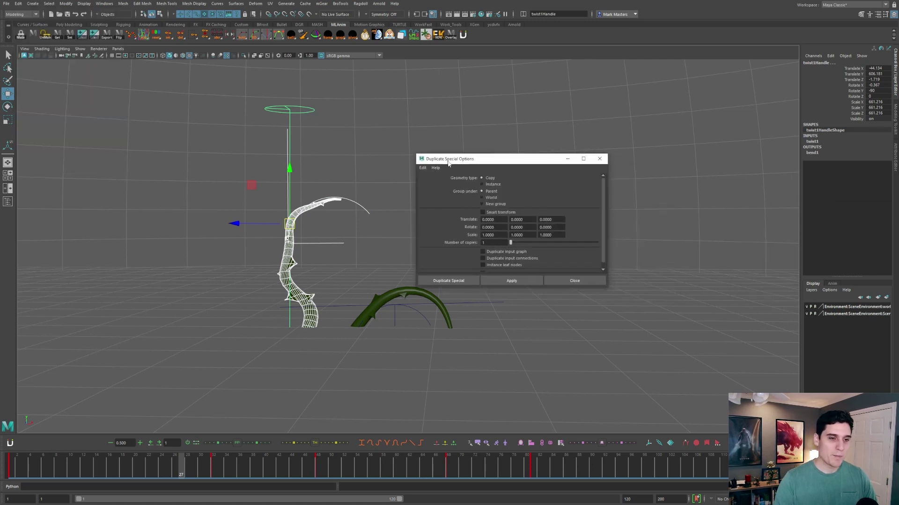
left_click(503, 252)
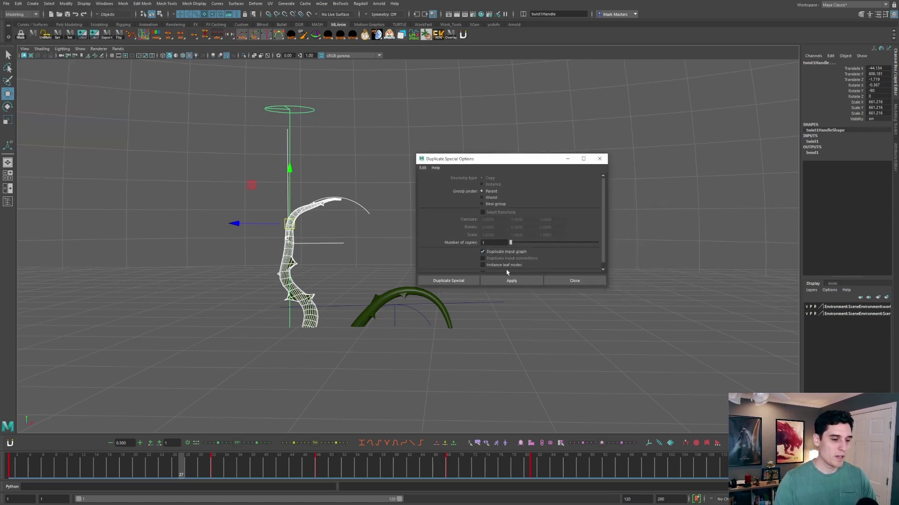
left_click(531, 282)
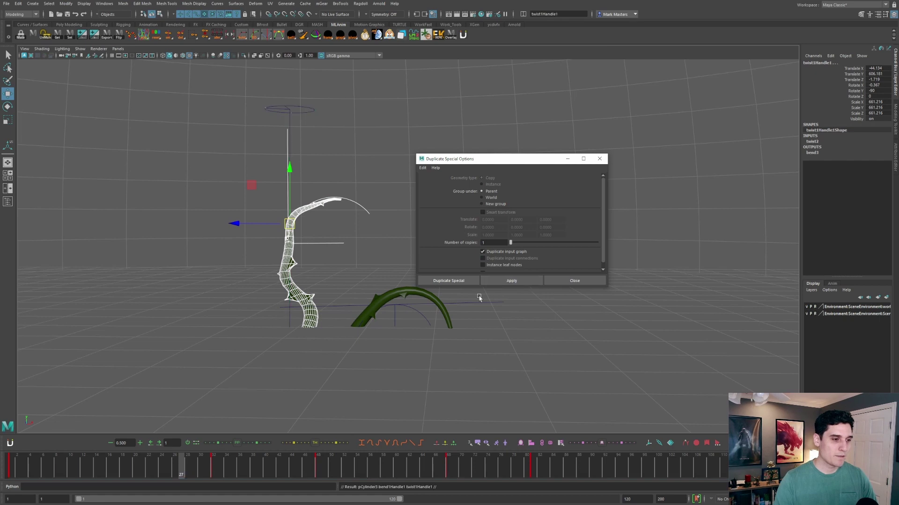
Step: Open the Outliner, select the duplicated vine with its bend and twist handles and group them
left_click(172, 469)
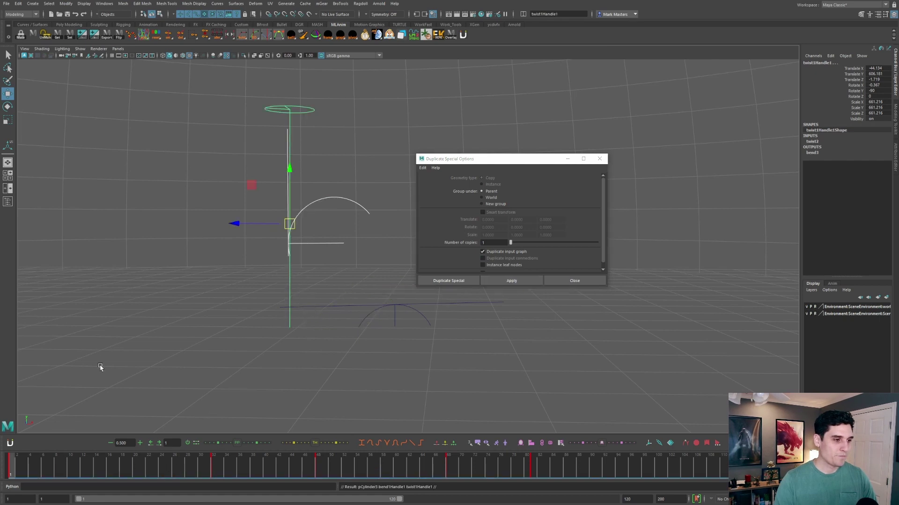
left_click(110, 5)
left_click(122, 87)
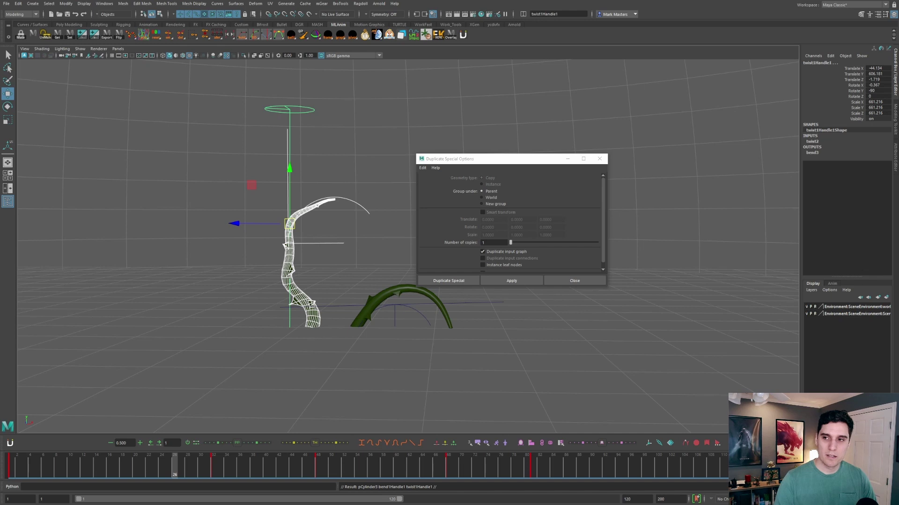
left_click_drag(671, 233, 673, 246)
key("ctrl+g")
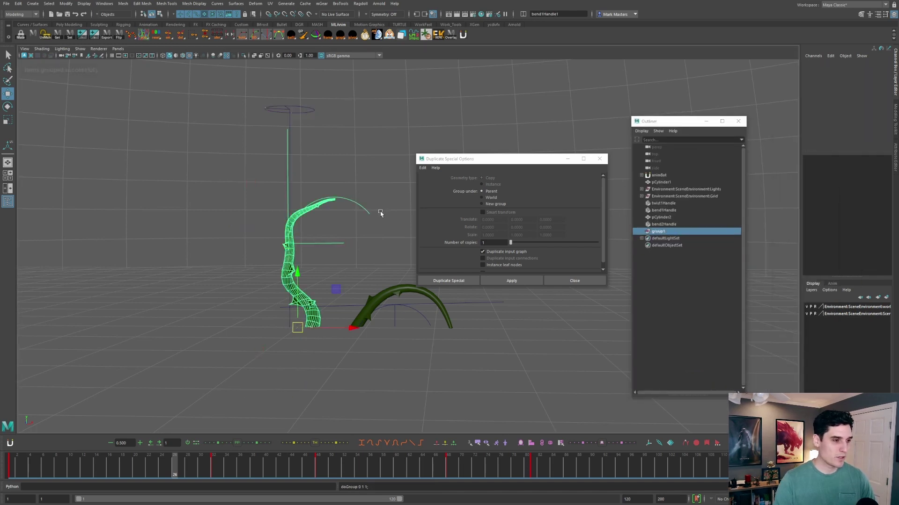
Step: Move the new group beside the original upright vine, to about -378 in Translate X
left_click(664, 233)
left_click_drag(329, 328, 265, 327)
middle_click_drag(265, 327, 288, 319, "alt")
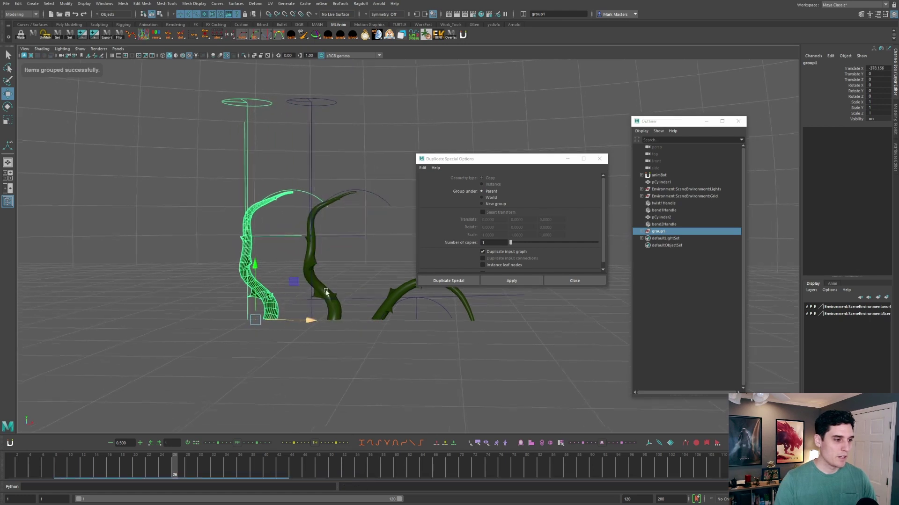
Step: At frame 36, rotate the duplicated vine group to about 98 degrees in Y and move it to the original upright vine's base
left_click_drag(177, 473, 241, 440)
left_click_drag(282, 340, 293, 347, "alt")
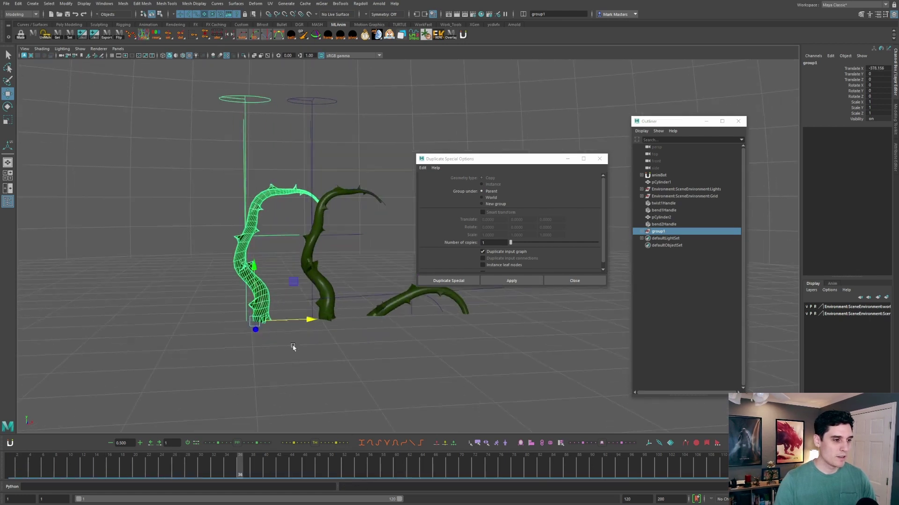
key("e")
left_click_drag(230, 333, 370, 323)
key("w")
left_click_drag(294, 305, 298, 309)
Step: Tilt the duplicated vine group to about -6.4 degrees in Z and shift it to about -48 in Translate X
mouse_move(299, 310)
left_mouse_down("alt")
mouse_move(336, 311)
mouse_move(312, 331)
mouse_move(291, 313)
left_mouse_up("alt")
key("e")
left_click_drag(305, 269, 313, 268)
key("w")
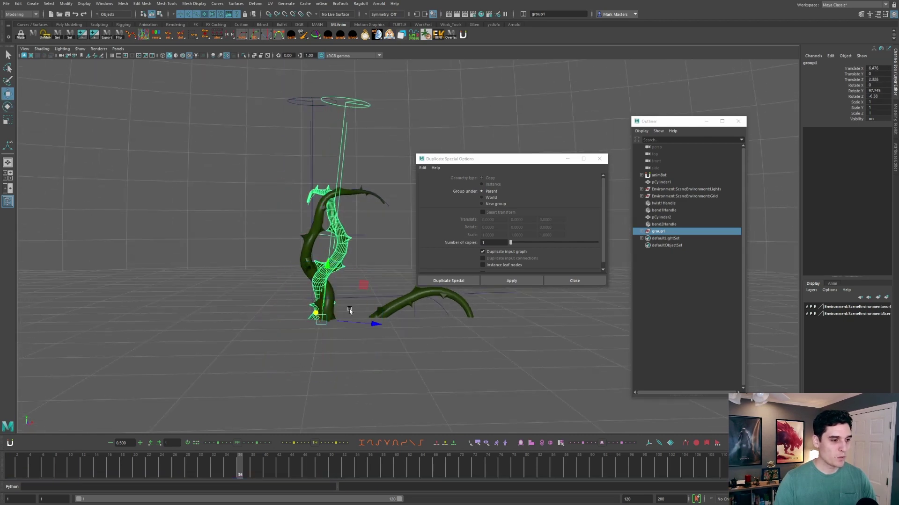
left_click_drag(350, 323, 349, 323)
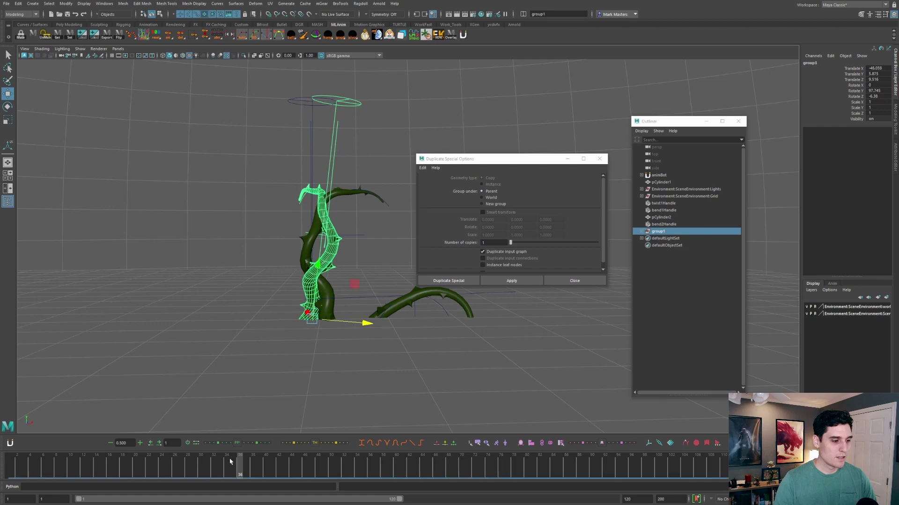
Step: Twine the duplicated vine around the original by rotating its group to about 13.5, 141 and 8.3 degrees and moving it to about 54 in Translate Z
mouse_move(231, 461)
left_mouse_down()
mouse_move(180, 461)
mouse_move(250, 454)
mouse_move(76, 453)
mouse_move(239, 453)
left_mouse_up()
key("e")
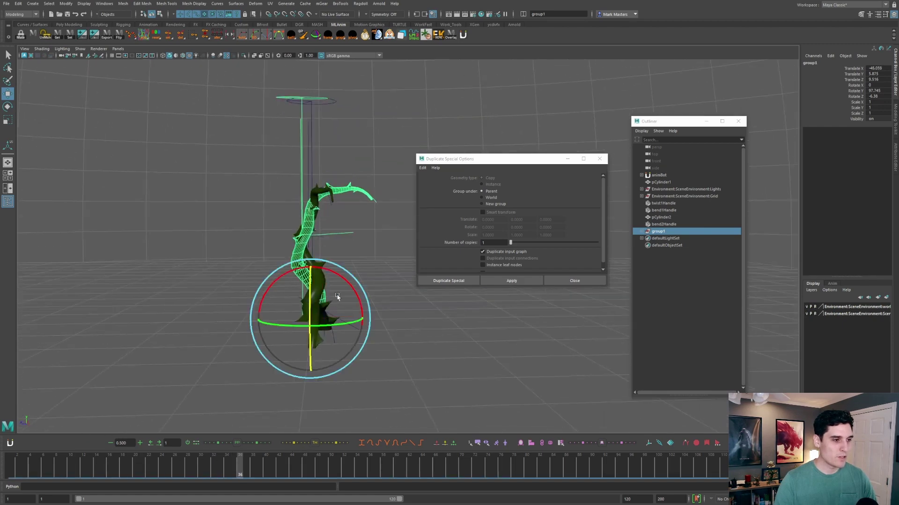
left_click_drag(341, 277, 333, 321)
key("w")
left_click_drag(333, 323, 362, 318, "alt")
key("e")
left_click_drag(276, 324, 338, 327)
key("w")
left_click_drag(338, 327, 311, 323, "alt")
key("e")
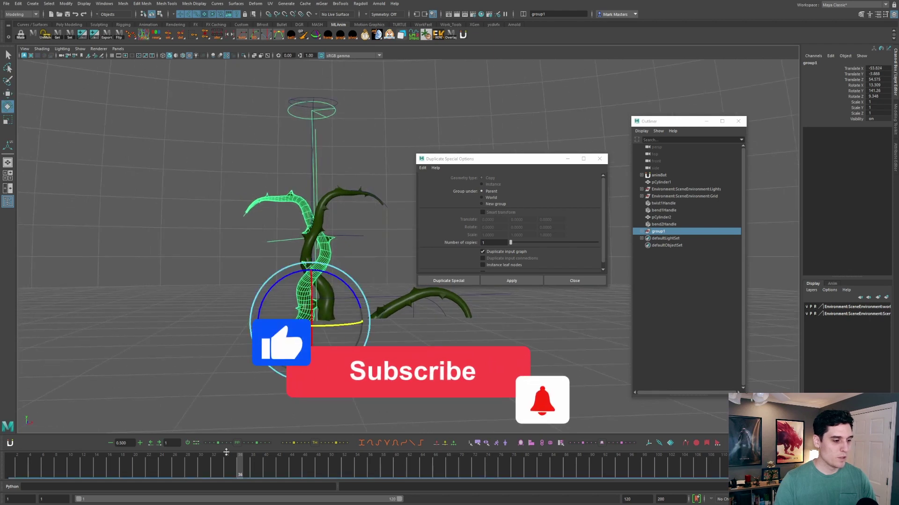
Step: Select the duplicated vine mesh and shift all its animation keys about 4 frames later, starting around frame 5
left_click(209, 331)
left_click(282, 320)
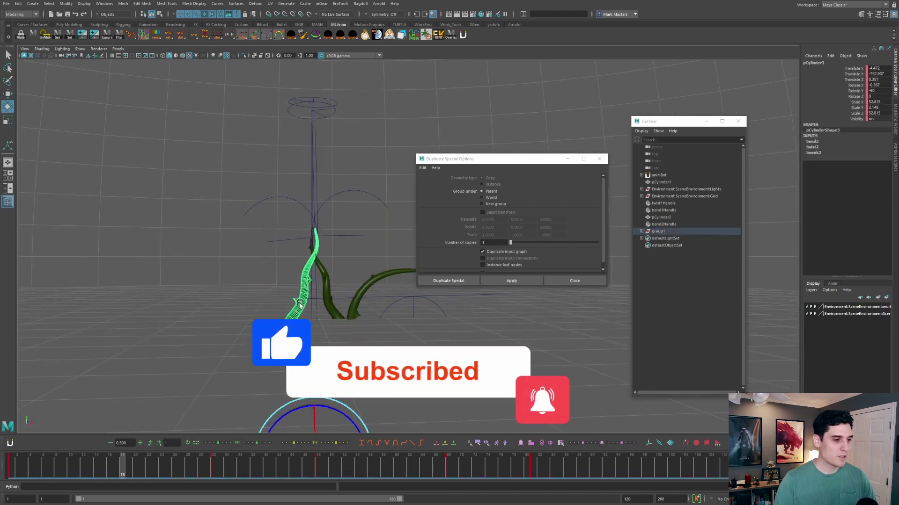
key("w")
left_click_drag(122, 469, 569, 471)
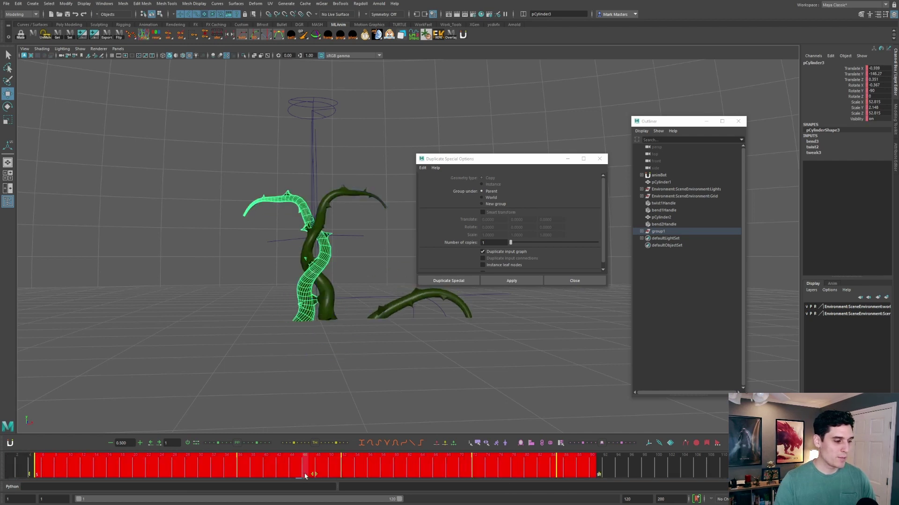
left_click(37, 461)
mouse_move(88, 455)
left_mouse_down()
mouse_move(247, 464)
mouse_move(220, 468)
mouse_move(390, 467)
mouse_move(90, 467)
left_mouse_up()
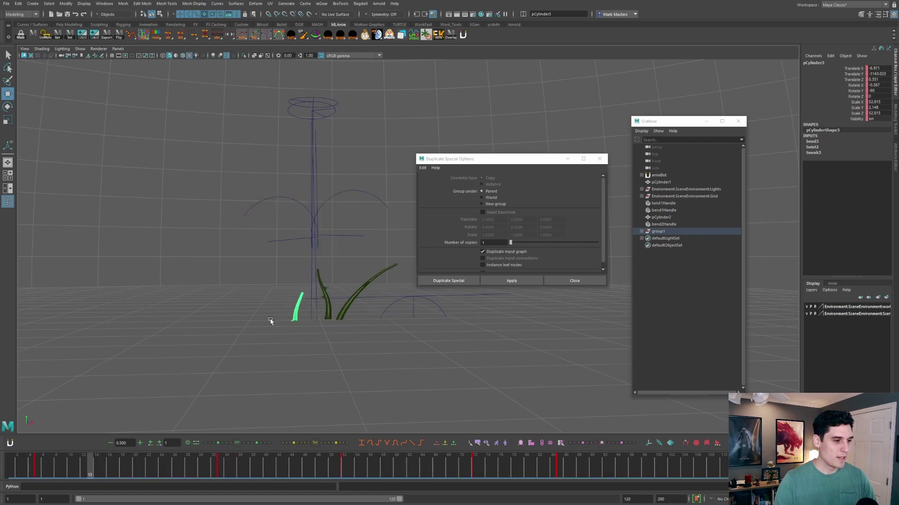
Step: Clear the selection and play back the animation to review the timing of the two intertwined vines
left_click(220, 217)
key("alt+v")
right_click_drag(530, 367, 461, 347, "alt")
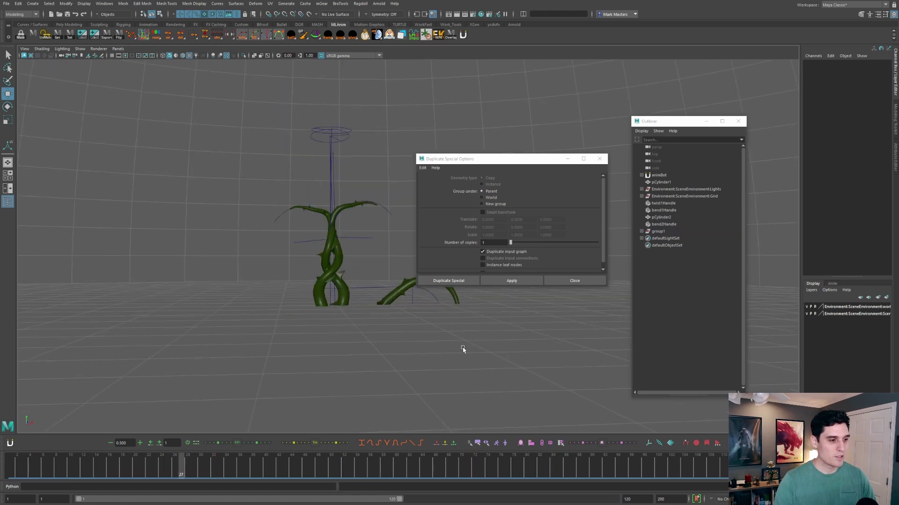
middle_click_drag(462, 347, 440, 349, "alt")
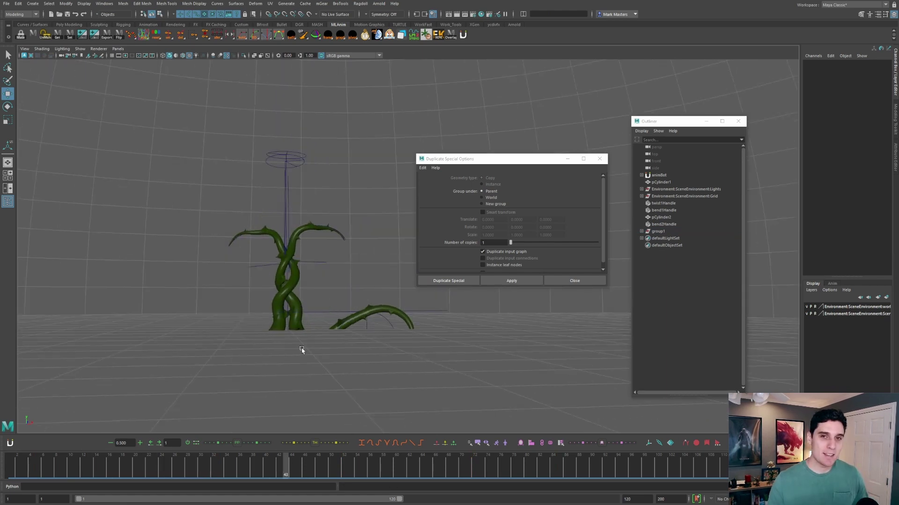
left_click_drag(324, 341, 351, 326, "alt")
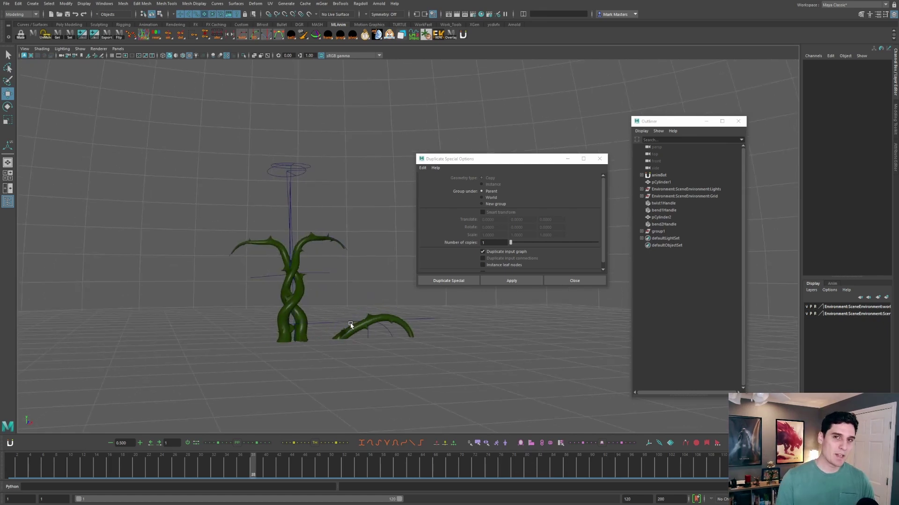